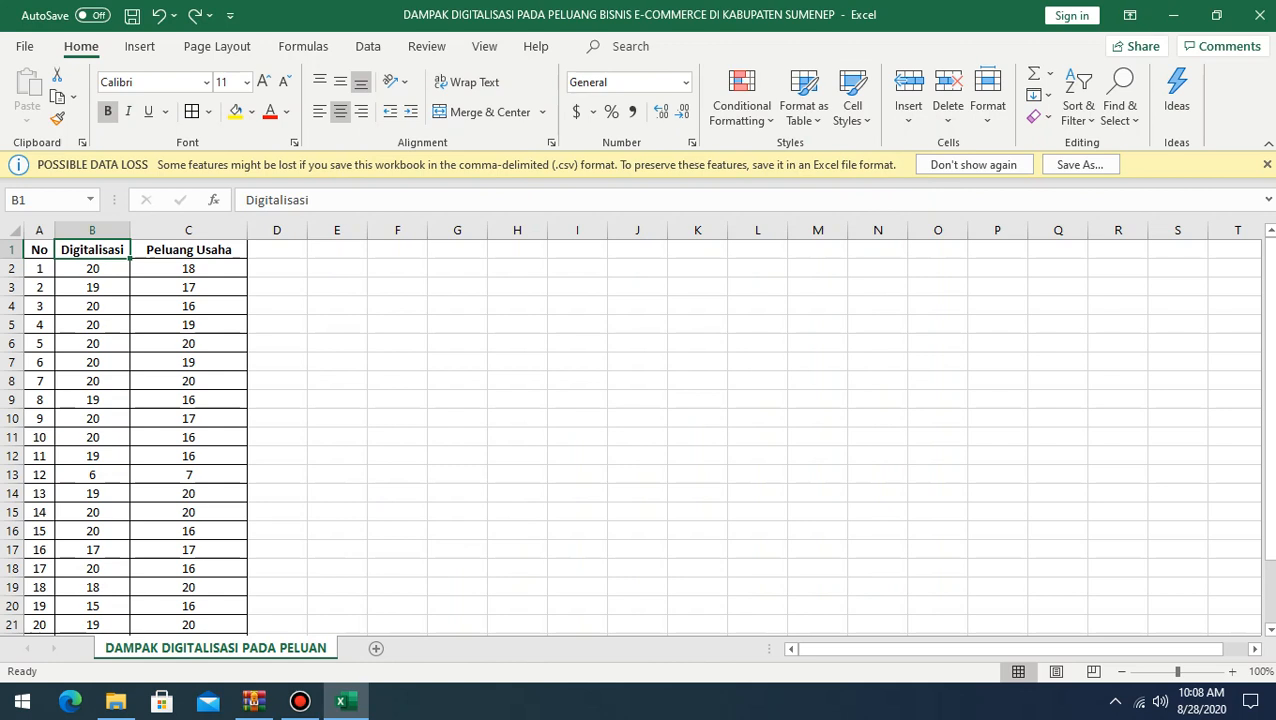
Step: Review the Digitalisasi and Peluang Usaha data columns in the worksheet down to the last record
click(337, 362)
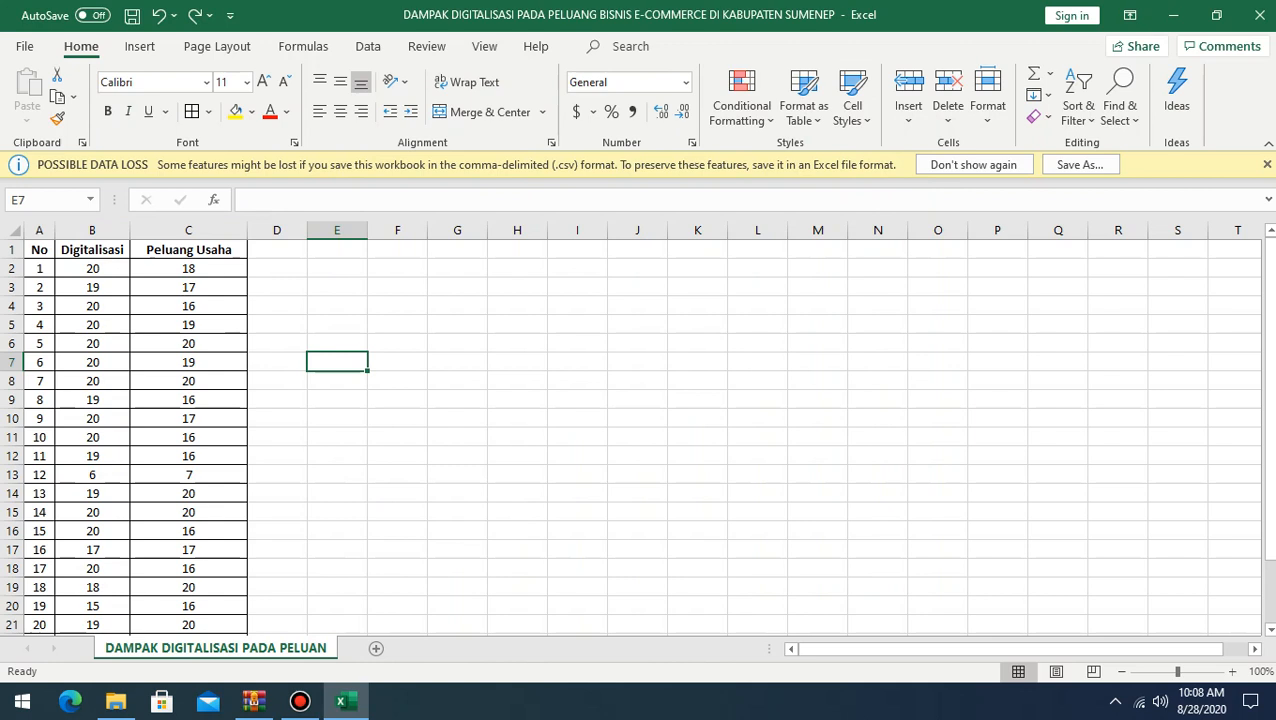
click(92, 250)
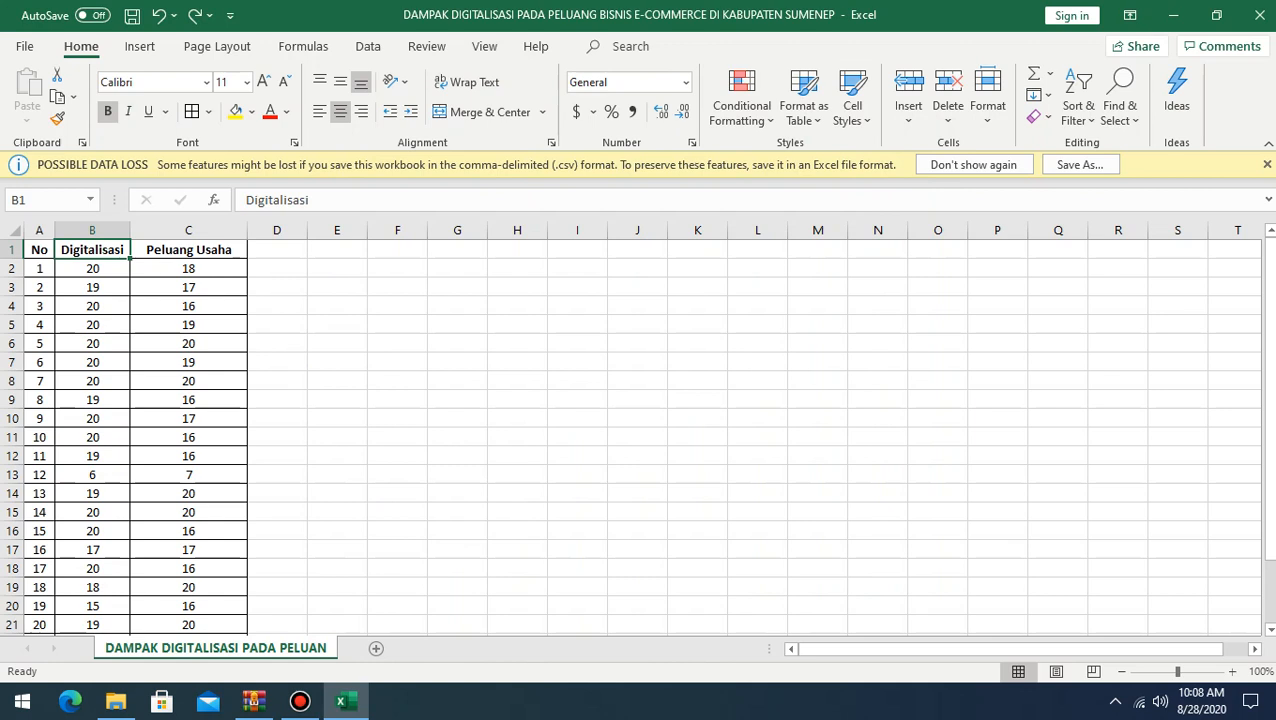
click(188, 250)
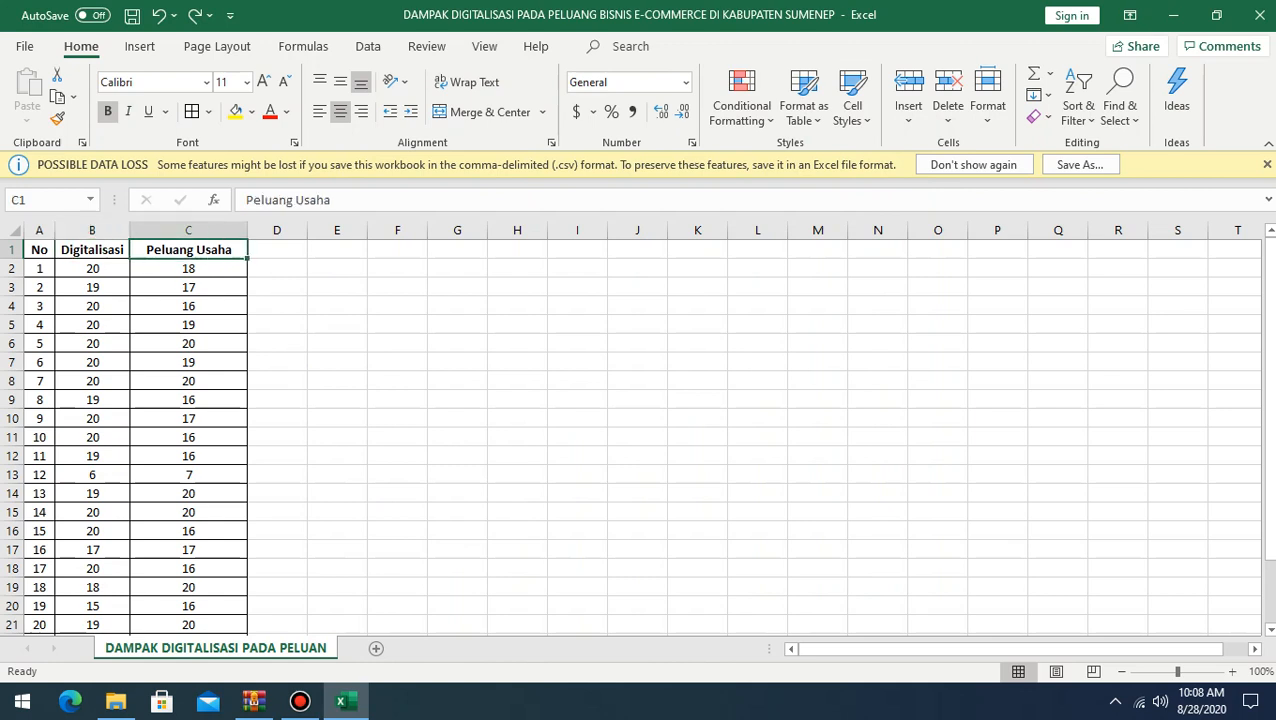
scroll(640, 435, down, 3)
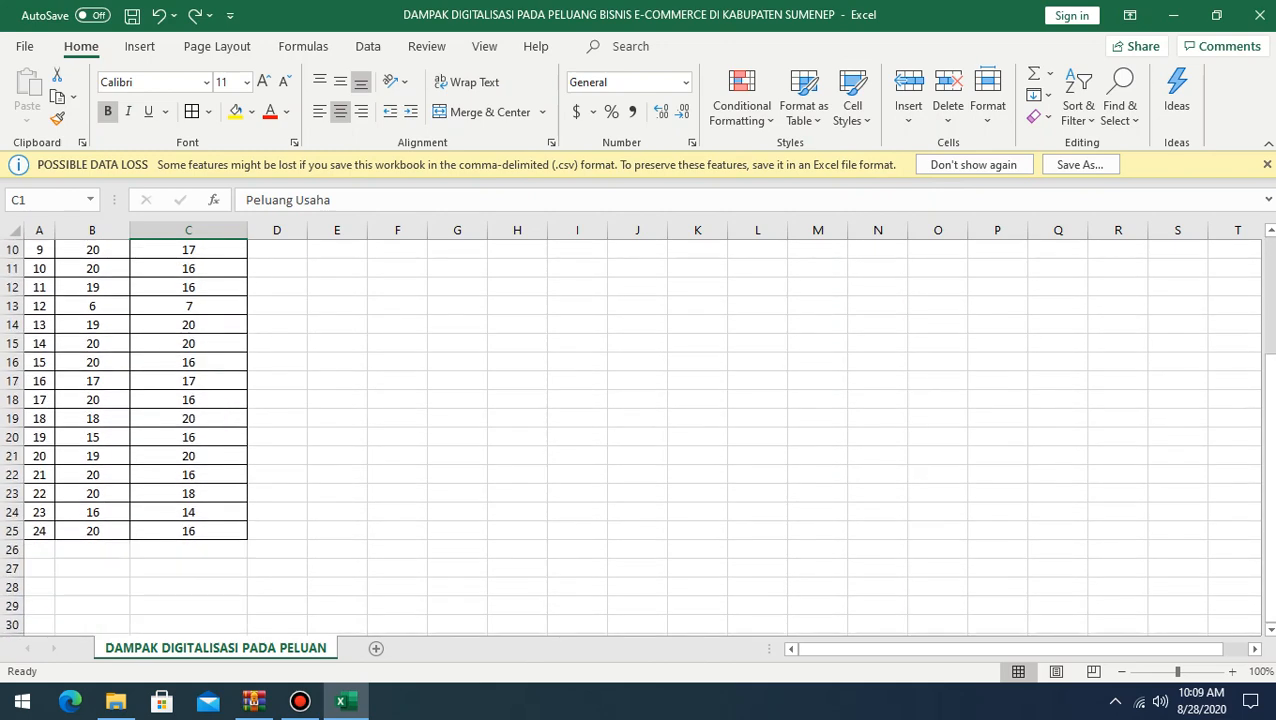
scroll(640, 435, up, 3)
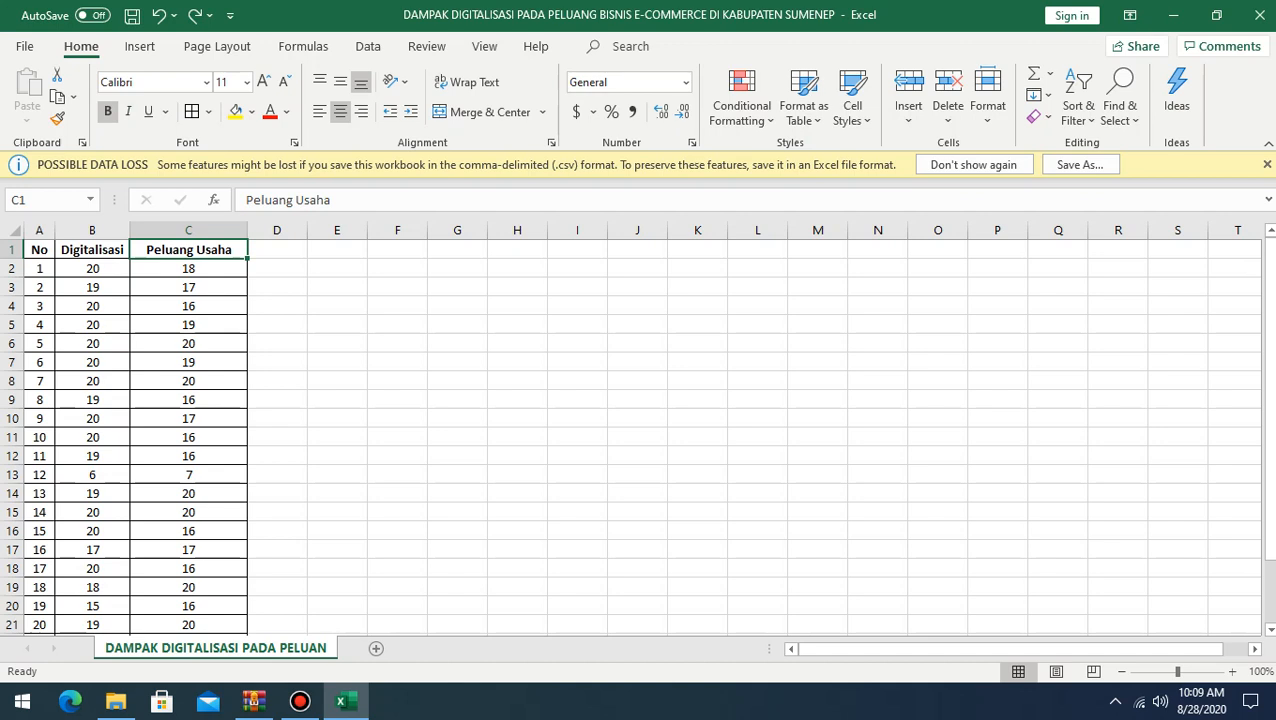
scroll(640, 435, down, 1)
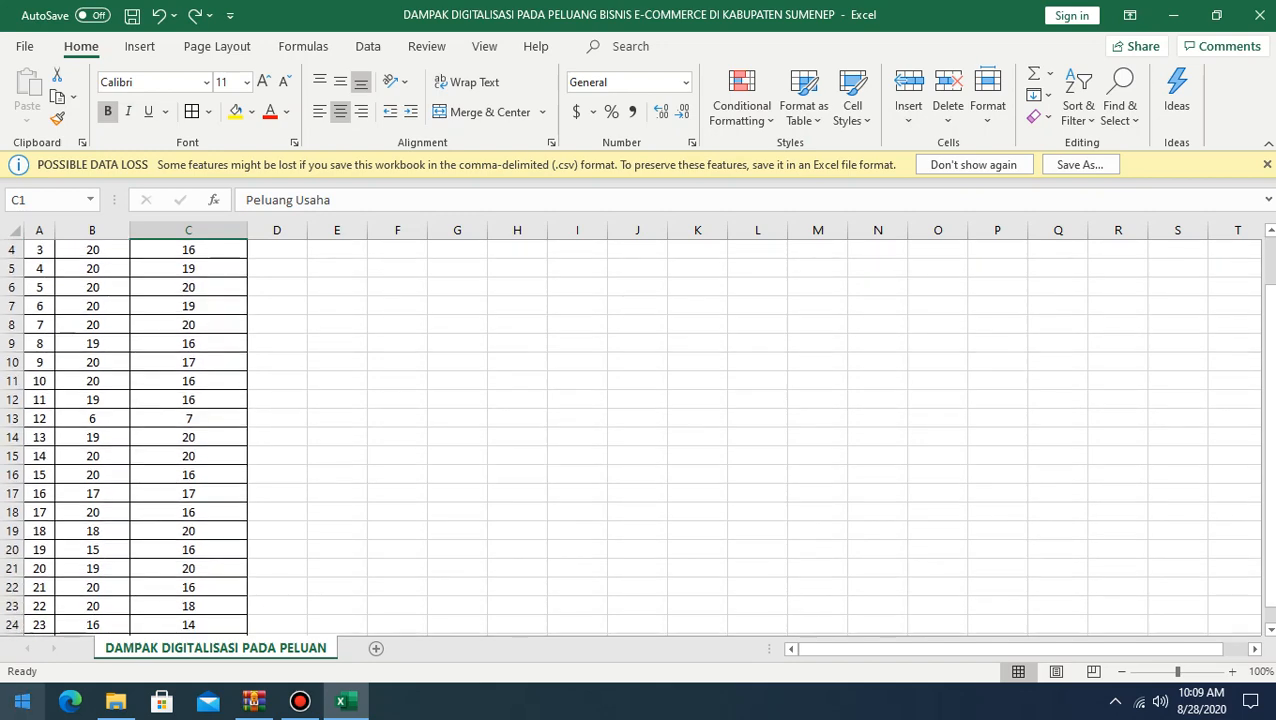
Step: Launch SPSS 16.0 and dismiss its startup dialog to get an empty data set
click(22, 700)
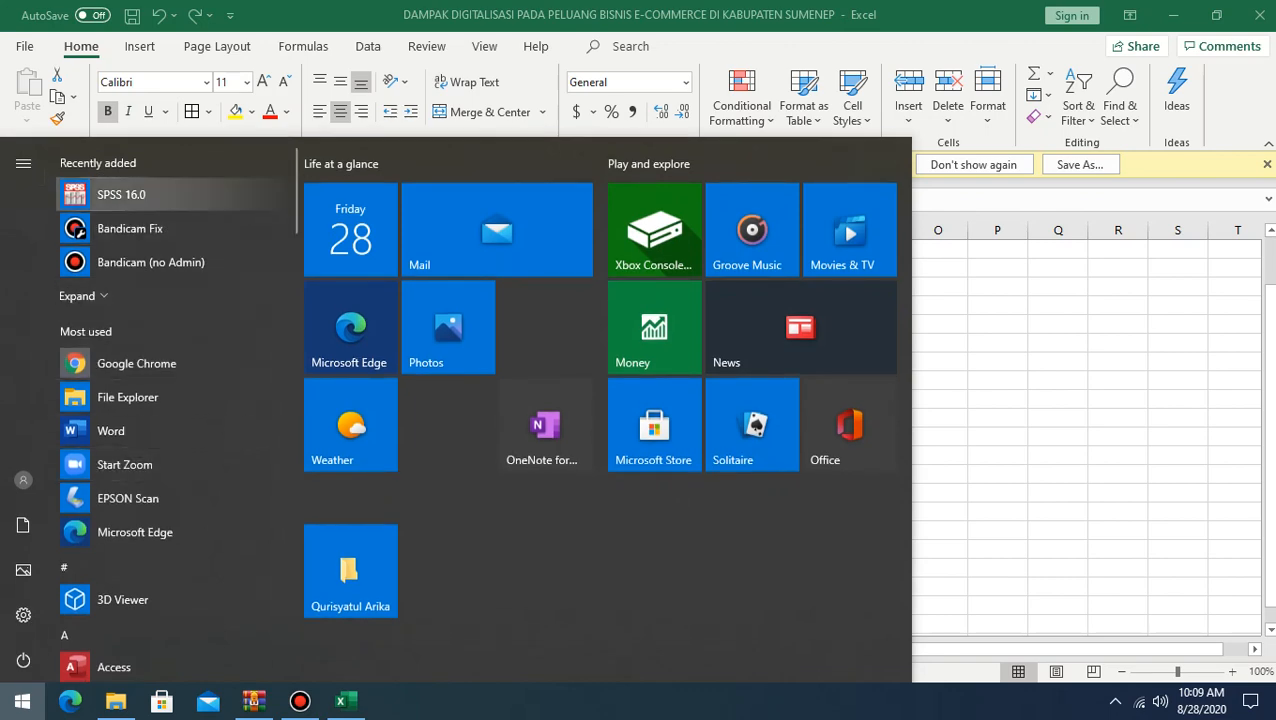
click(120, 194)
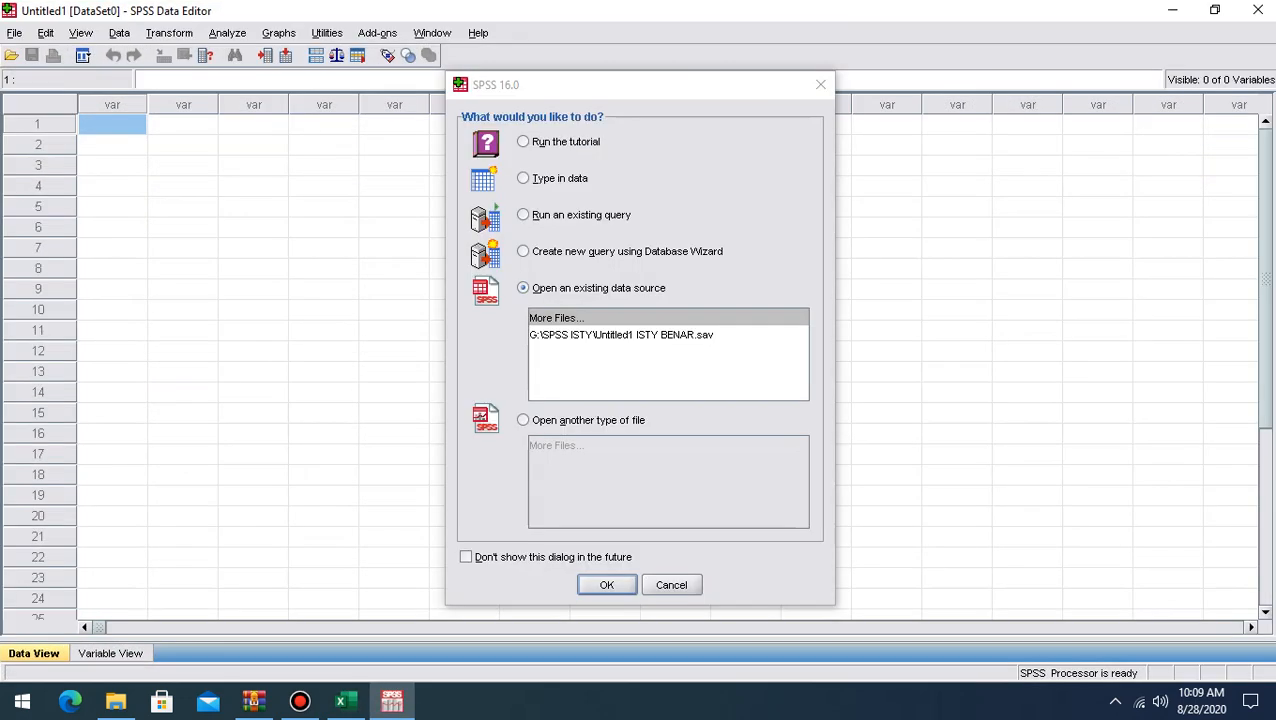
click(820, 85)
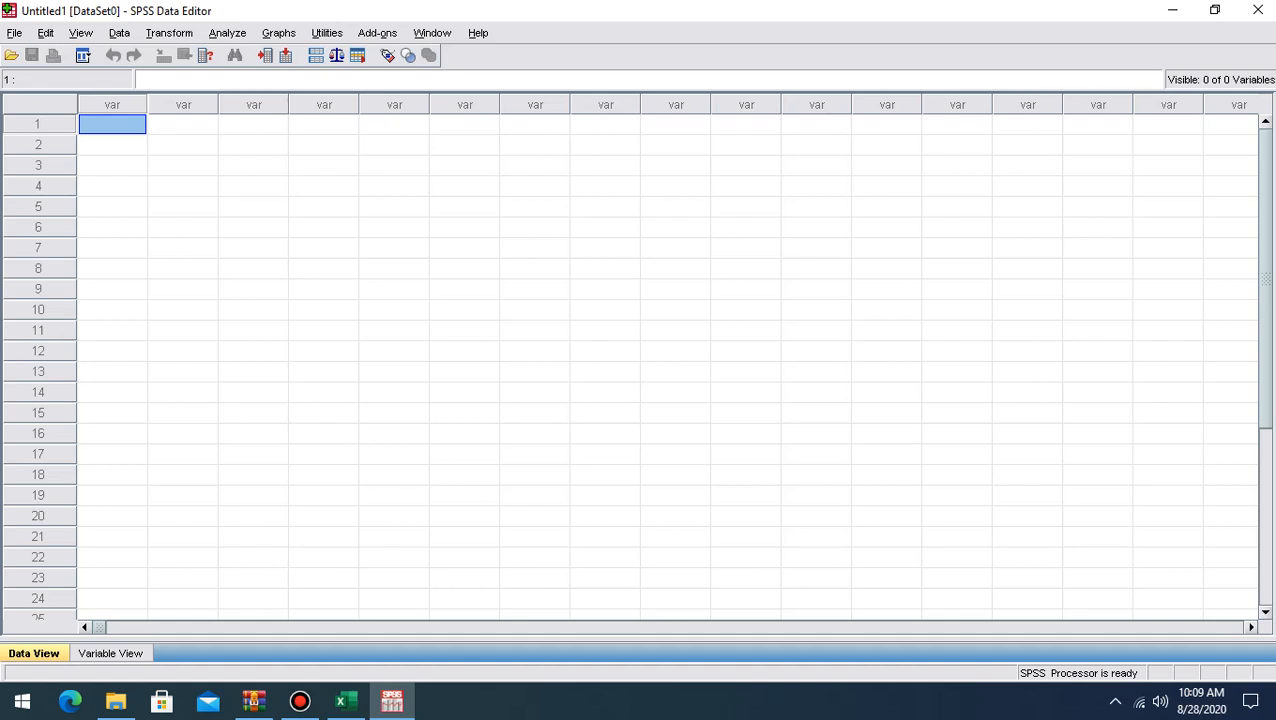
Step: Define the first variable of the data set with the name Digitalisasi
click(110, 653)
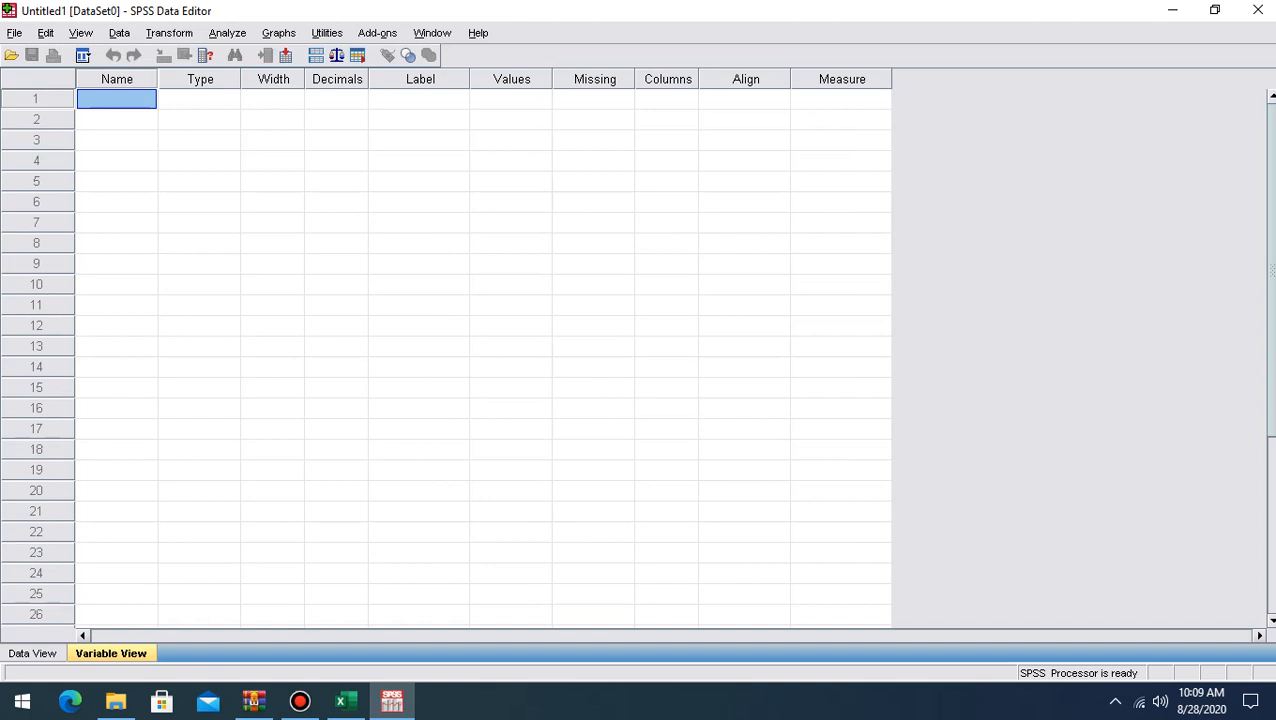
text(Digit)
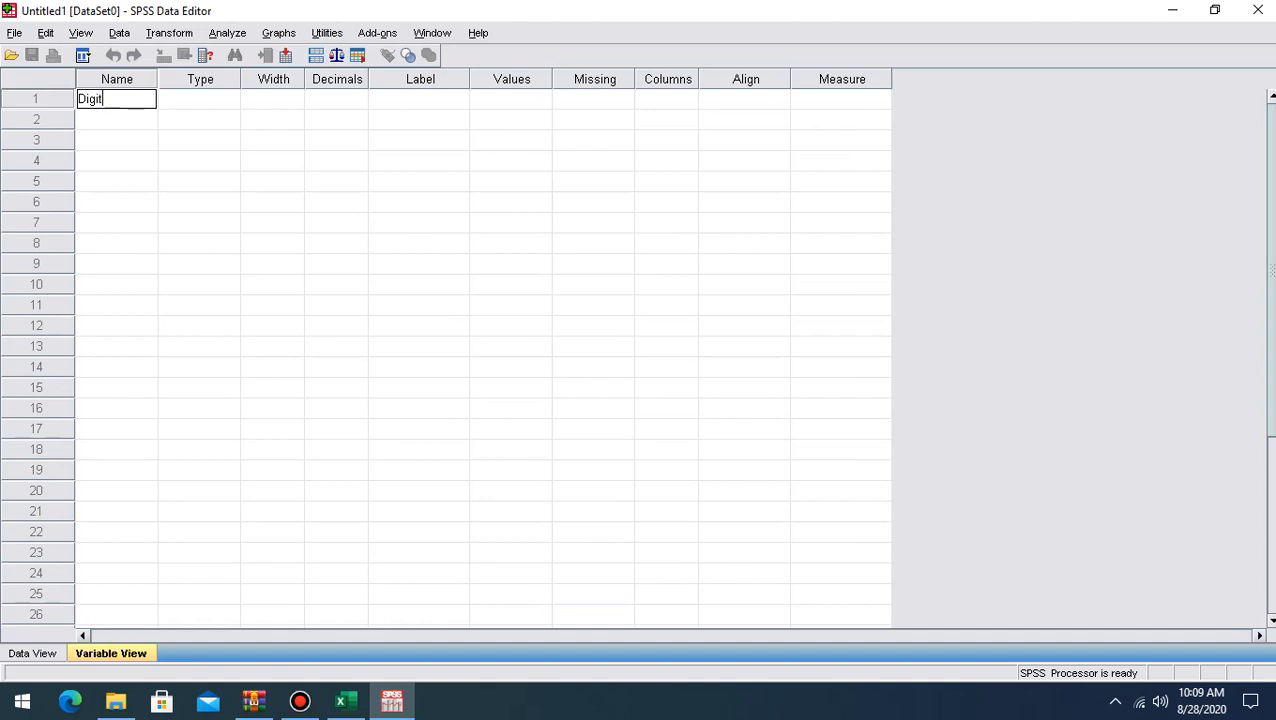
text(alisasi)
key(Return)
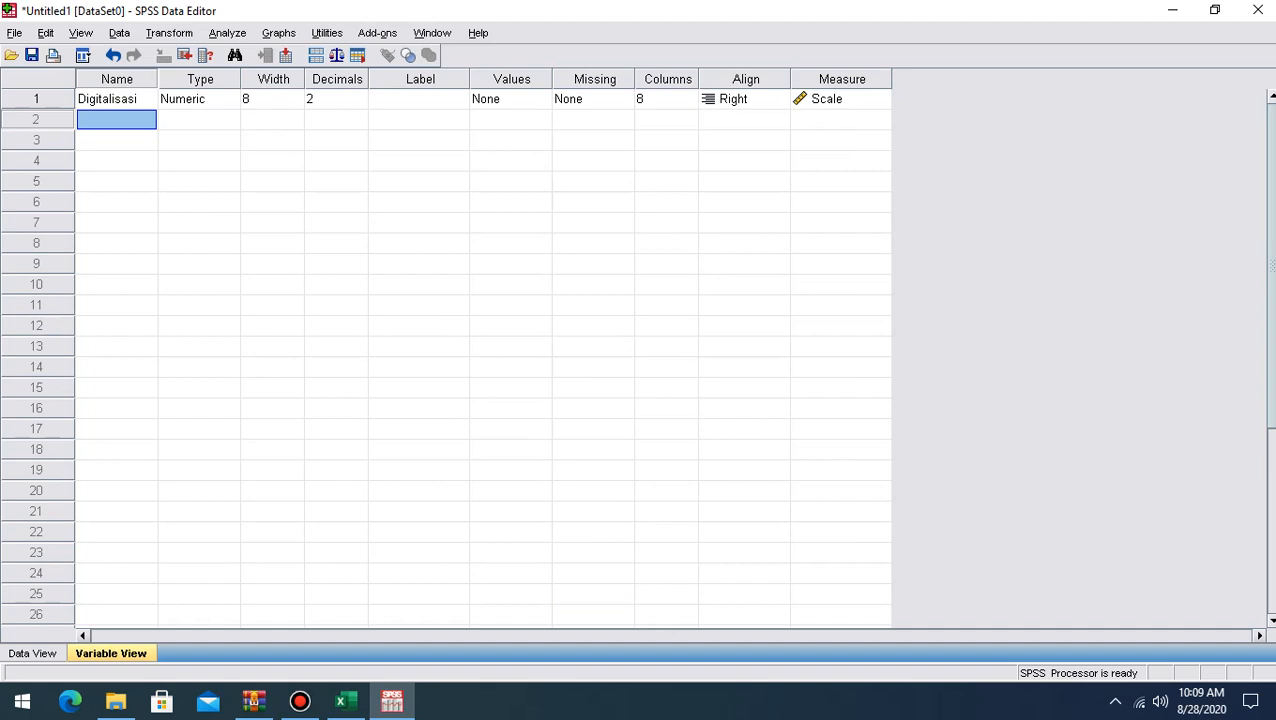
Step: Define the second variable with the name peluangusaha and return to the data grid
text(ZPO)
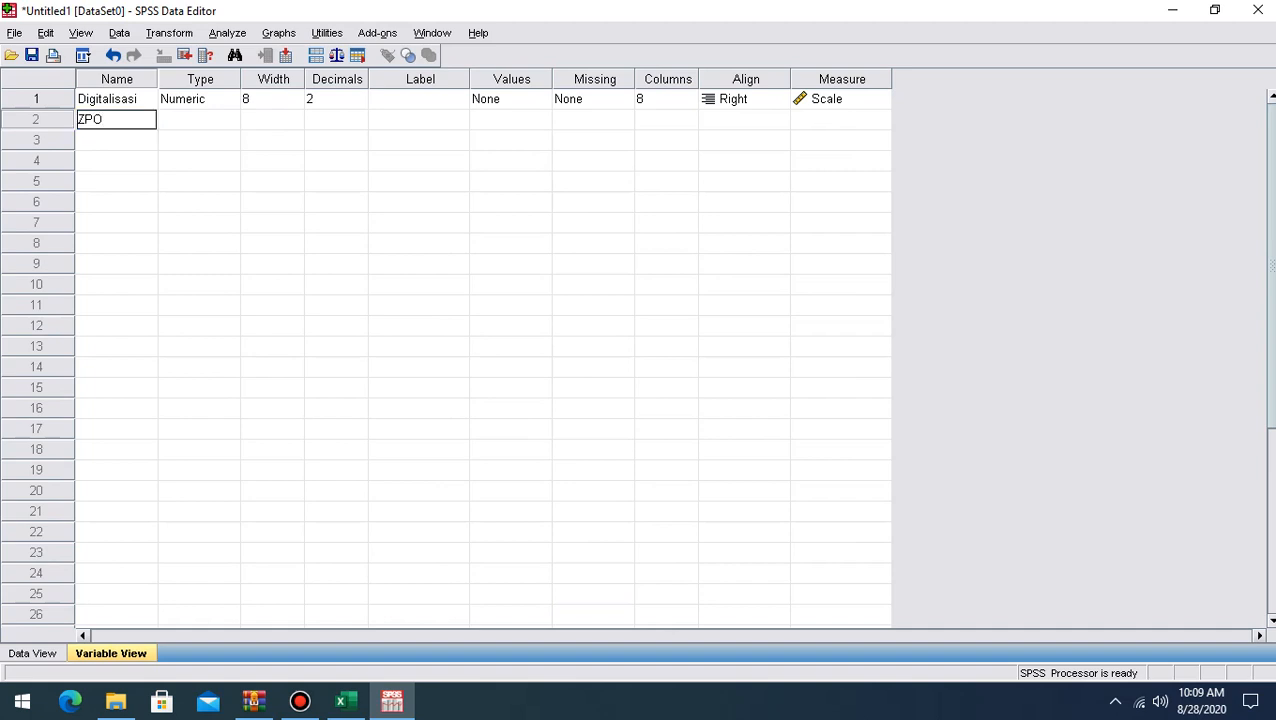
key(BackSpace)
key(BackSpace)
key(BackSpace)
text(peluangusaha)
click(33, 653)
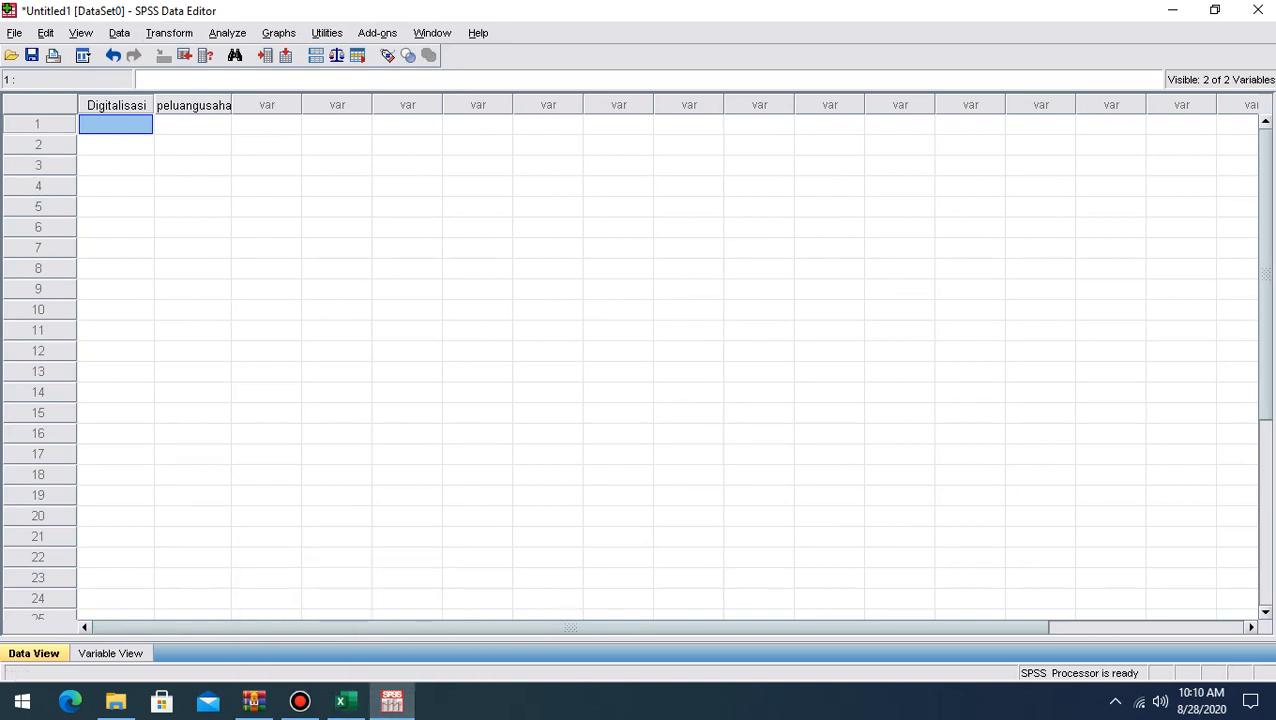
Step: Switch to Excel and copy the Digitalisasi values in cells B2 to B25, without the header
click(340, 701)
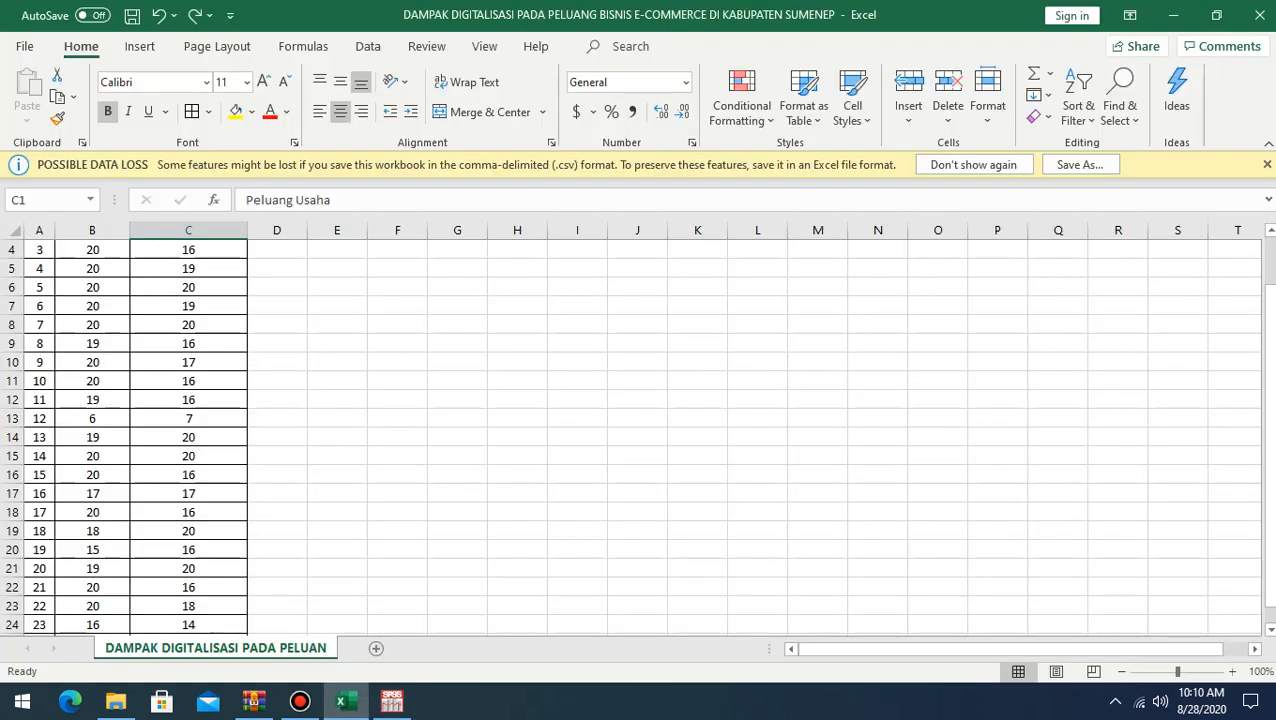
scroll(636, 436, up, 1)
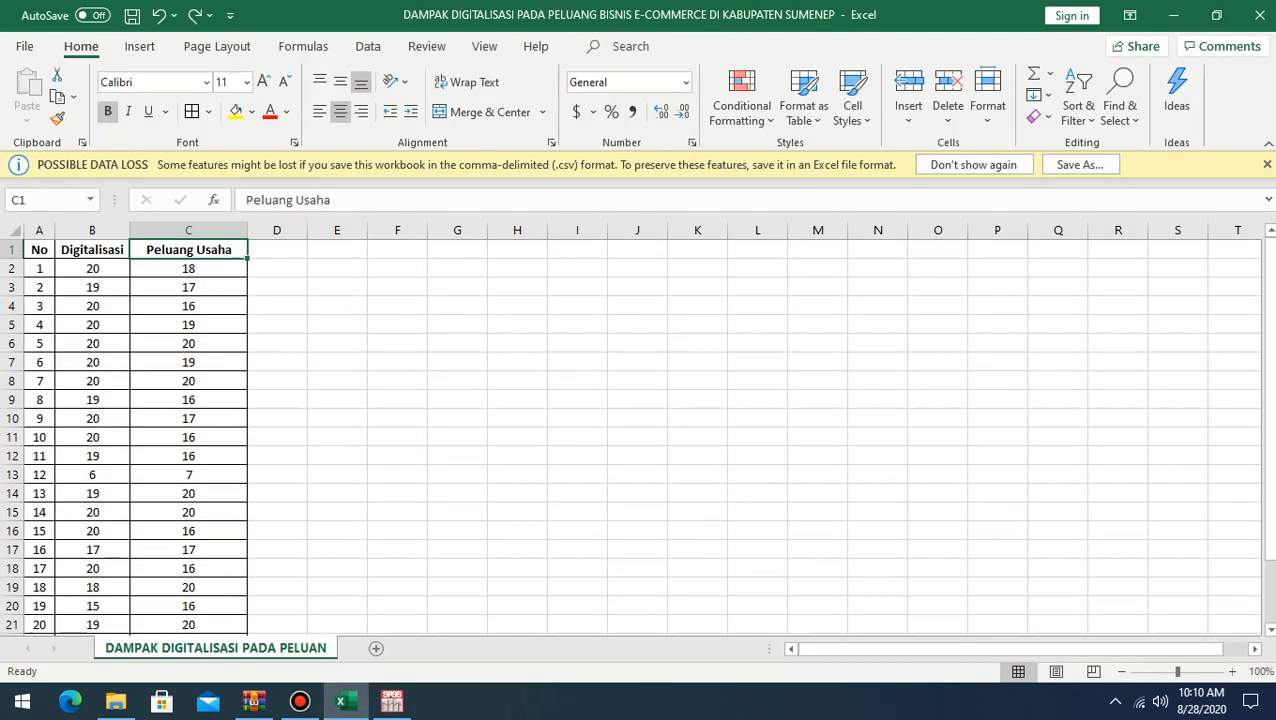
drag(92, 268, 108, 610)
right_click(104, 596)
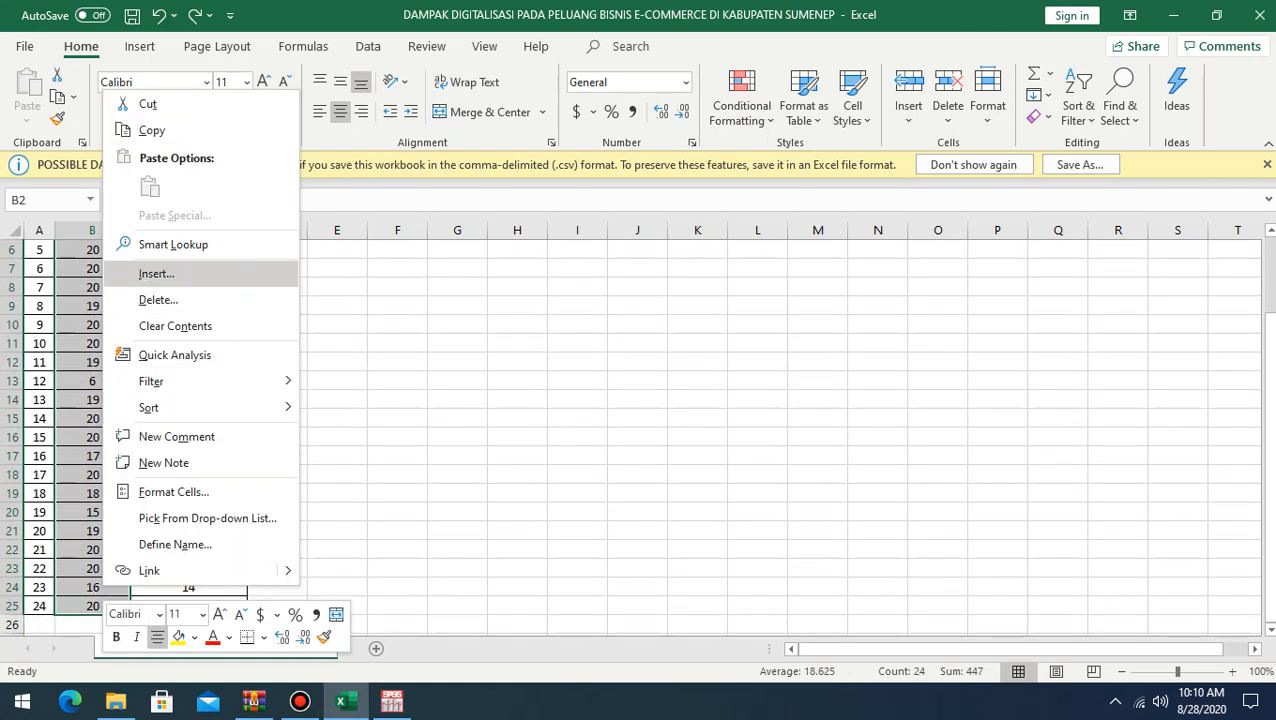
click(151, 130)
scroll(150, 400, up, 2)
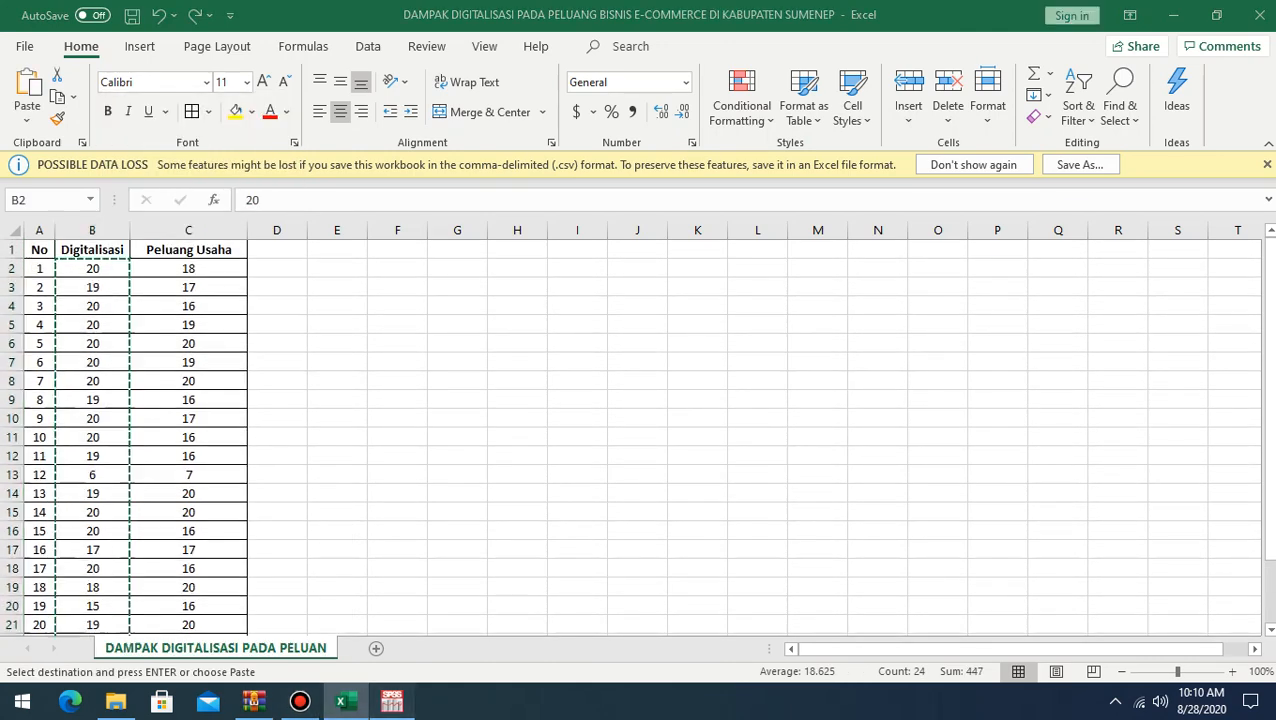
Step: Switch to SPSS and paste the copied values into the Digitalisasi column starting at row 1
click(391, 701)
right_click(116, 124)
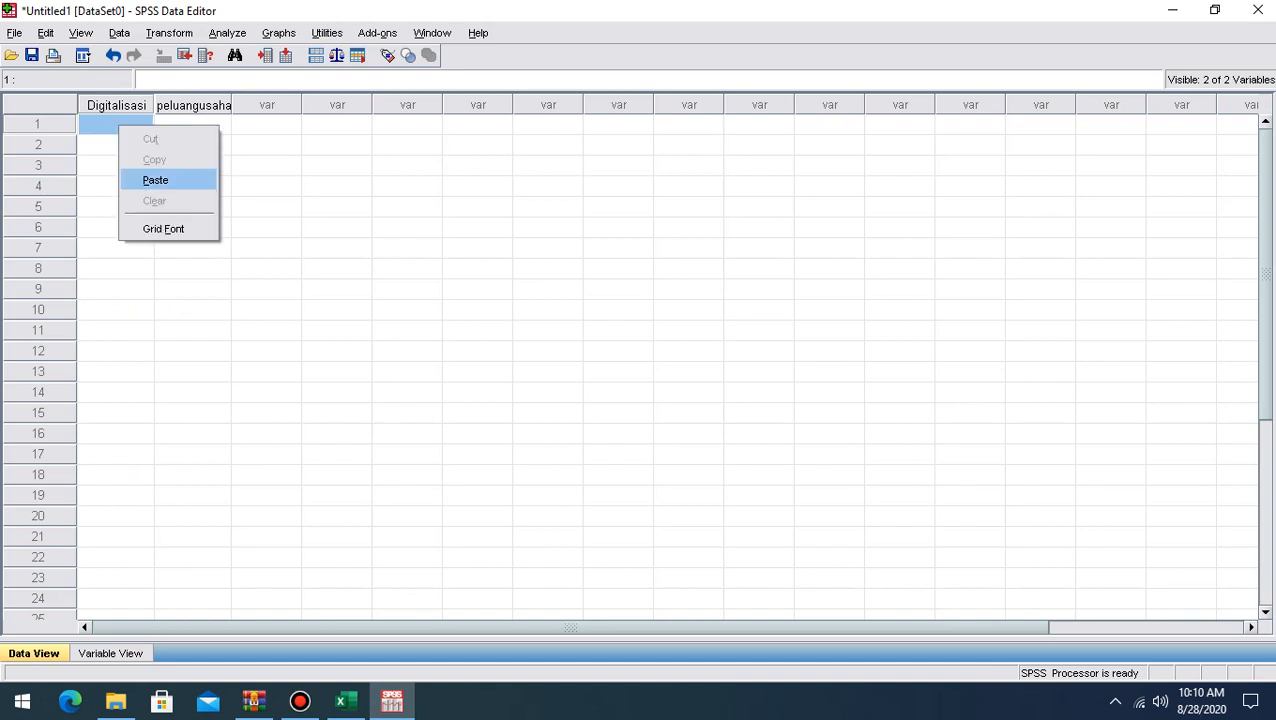
click(155, 180)
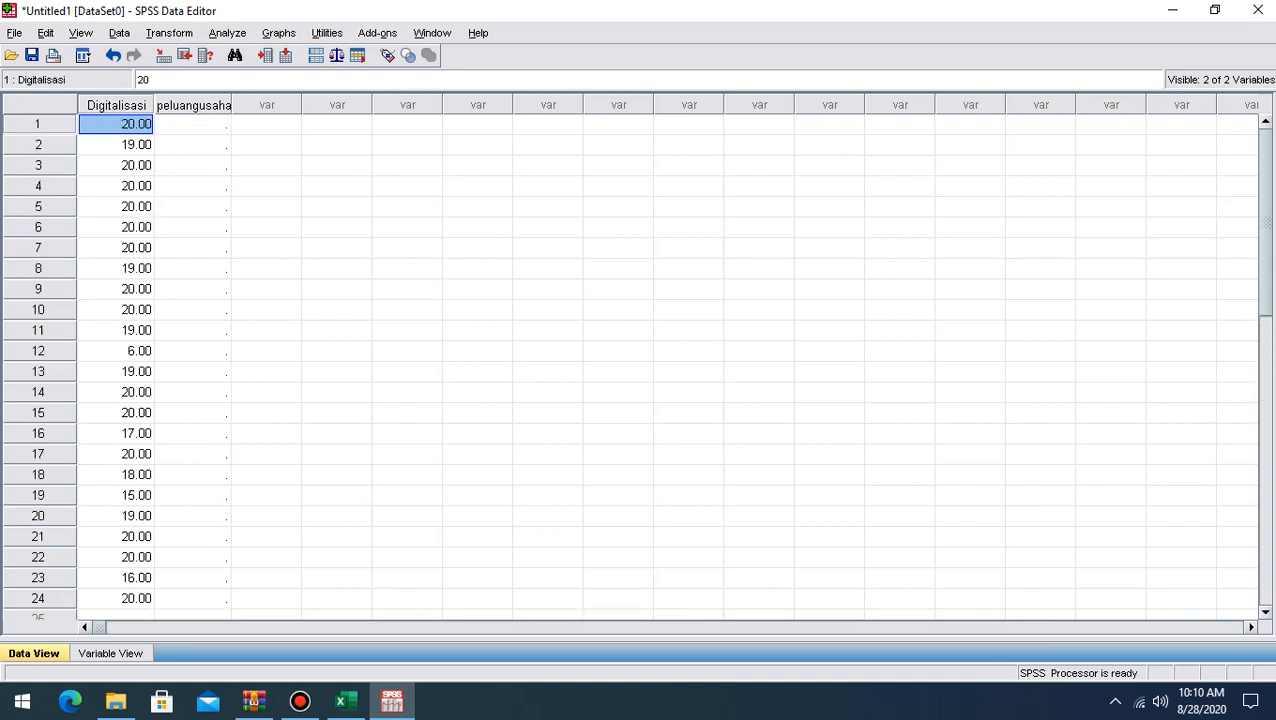
Step: Switch to Excel and copy the Peluang Usaha values in cells C2 to C25, without the header
mouse_move(341, 702)
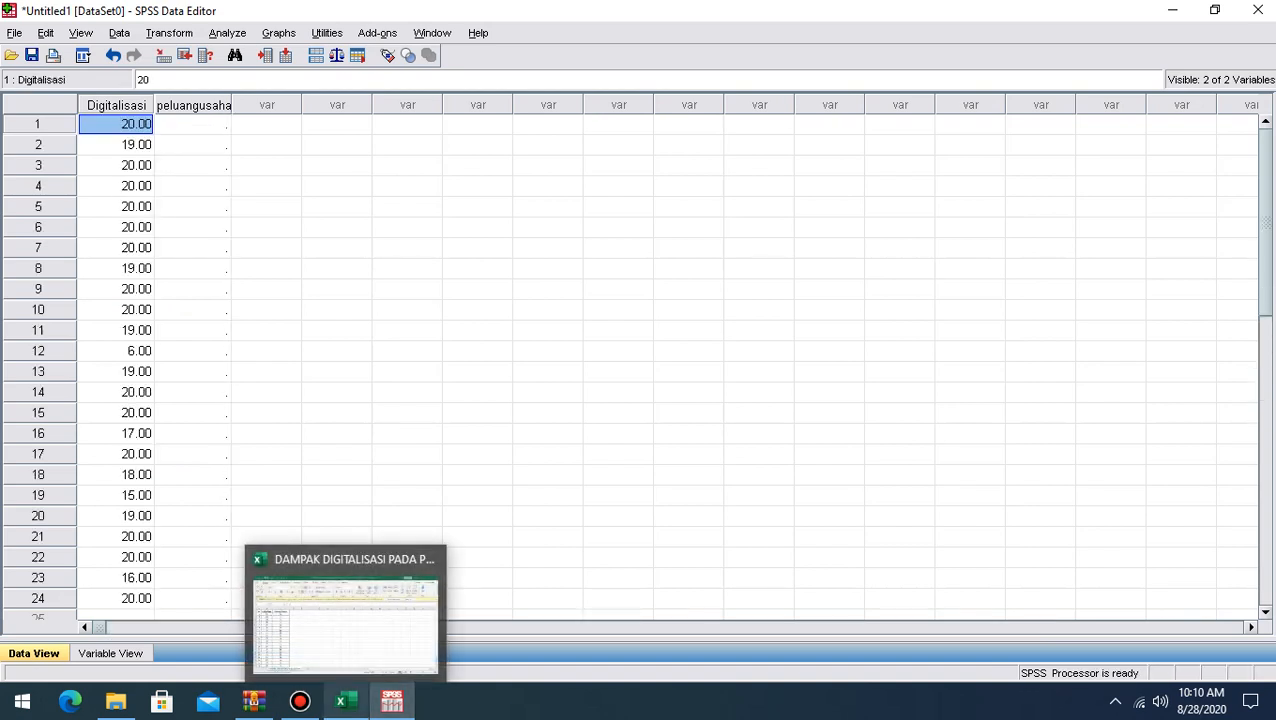
click(343, 610)
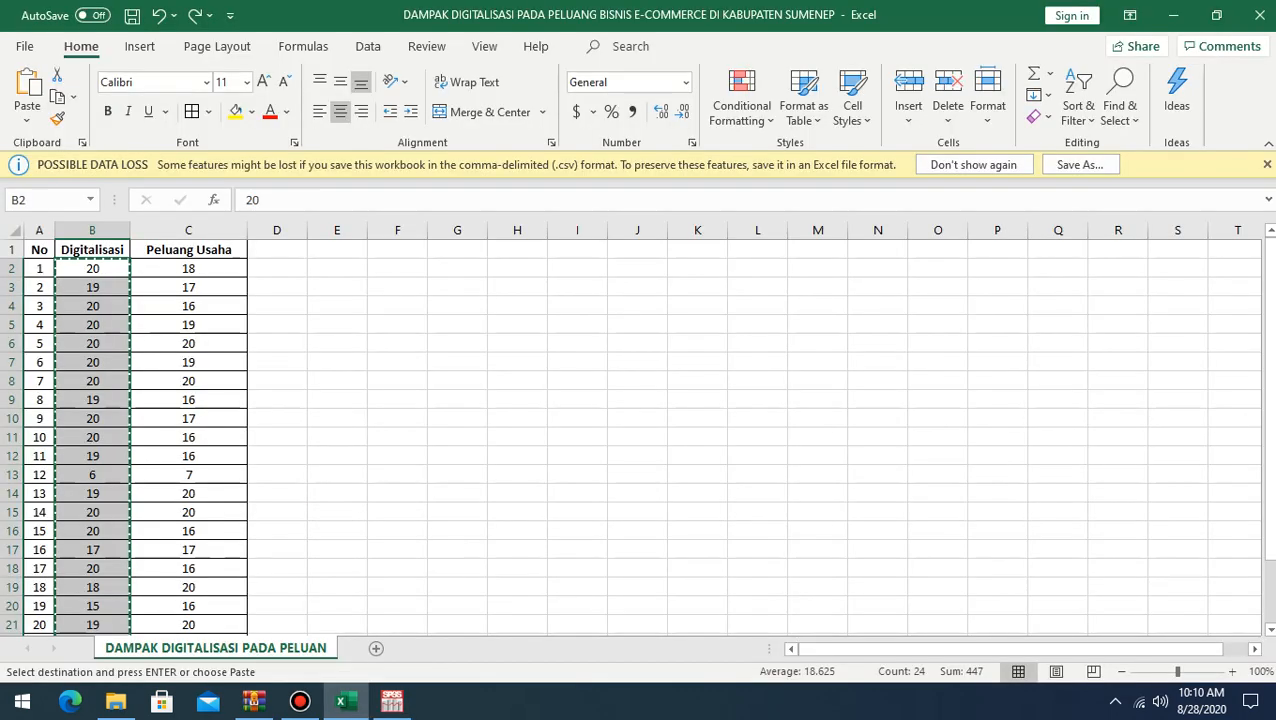
drag(188, 456, 235, 608)
right_click(228, 606)
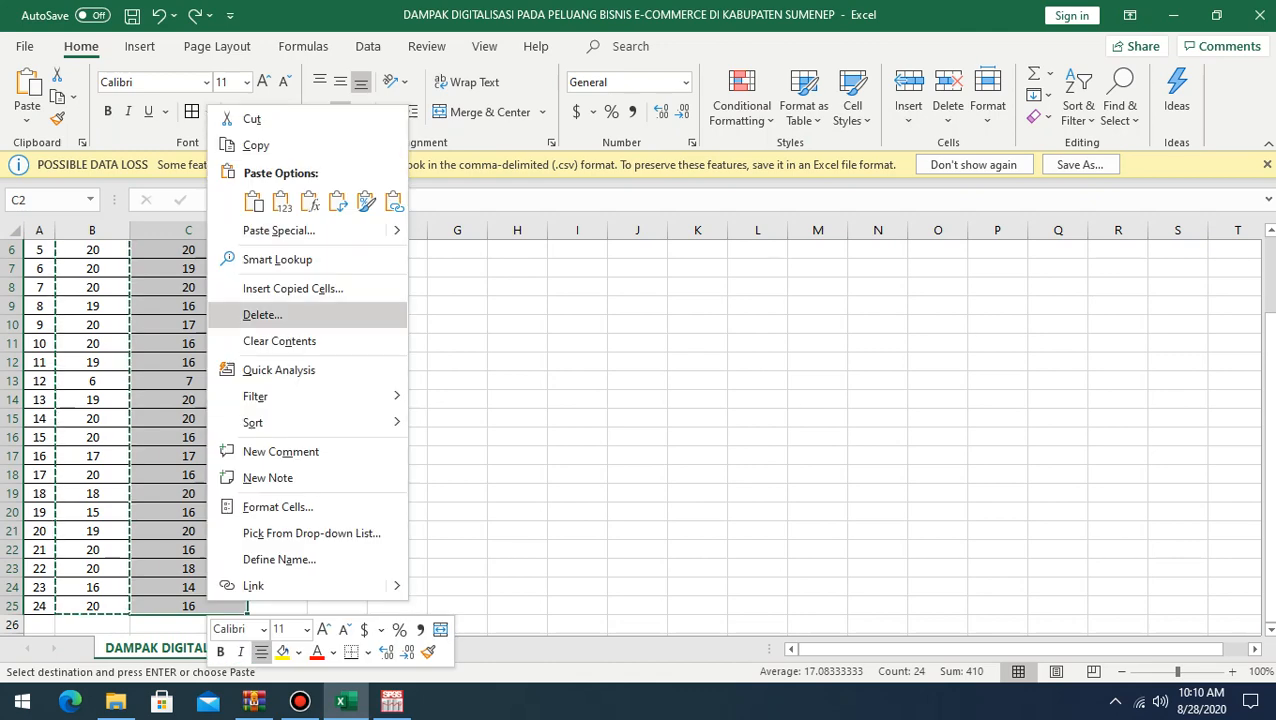
click(256, 146)
scroll(270, 330, up, 1)
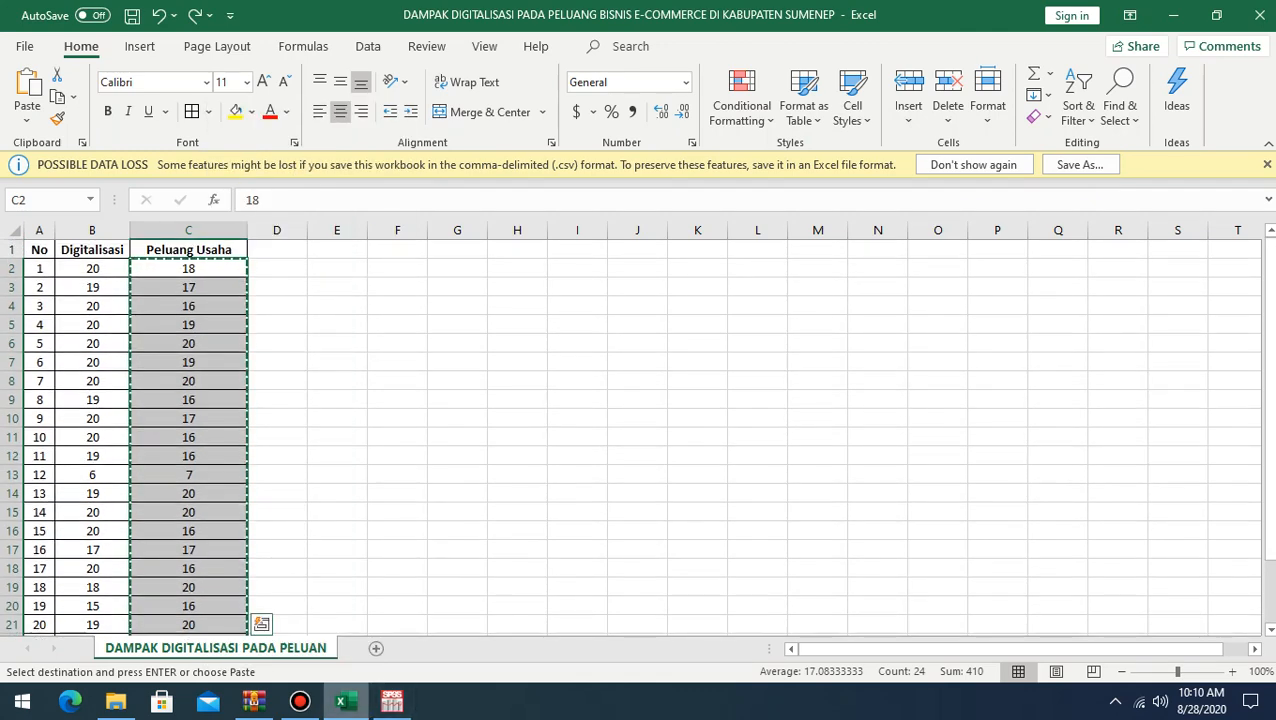
Step: Switch to SPSS and paste the copied values into the peluangusaha column starting at row 1
mouse_move(392, 701)
click(390, 620)
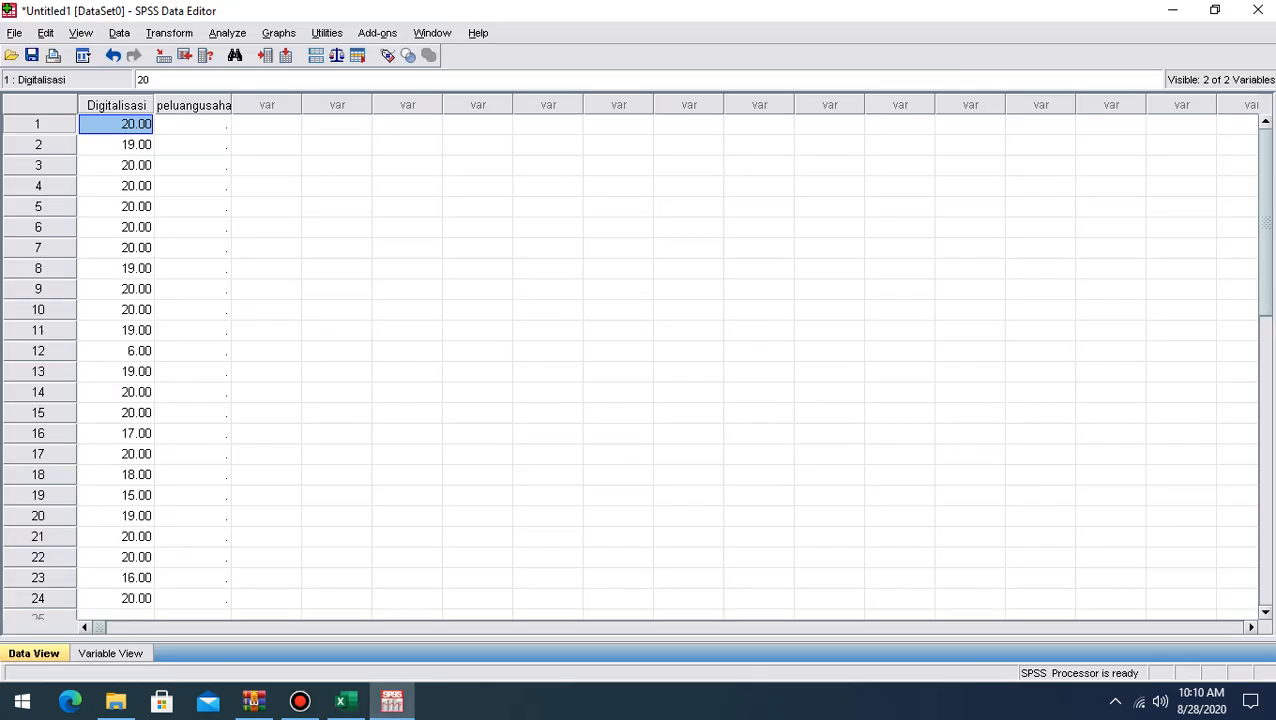
right_click(200, 124)
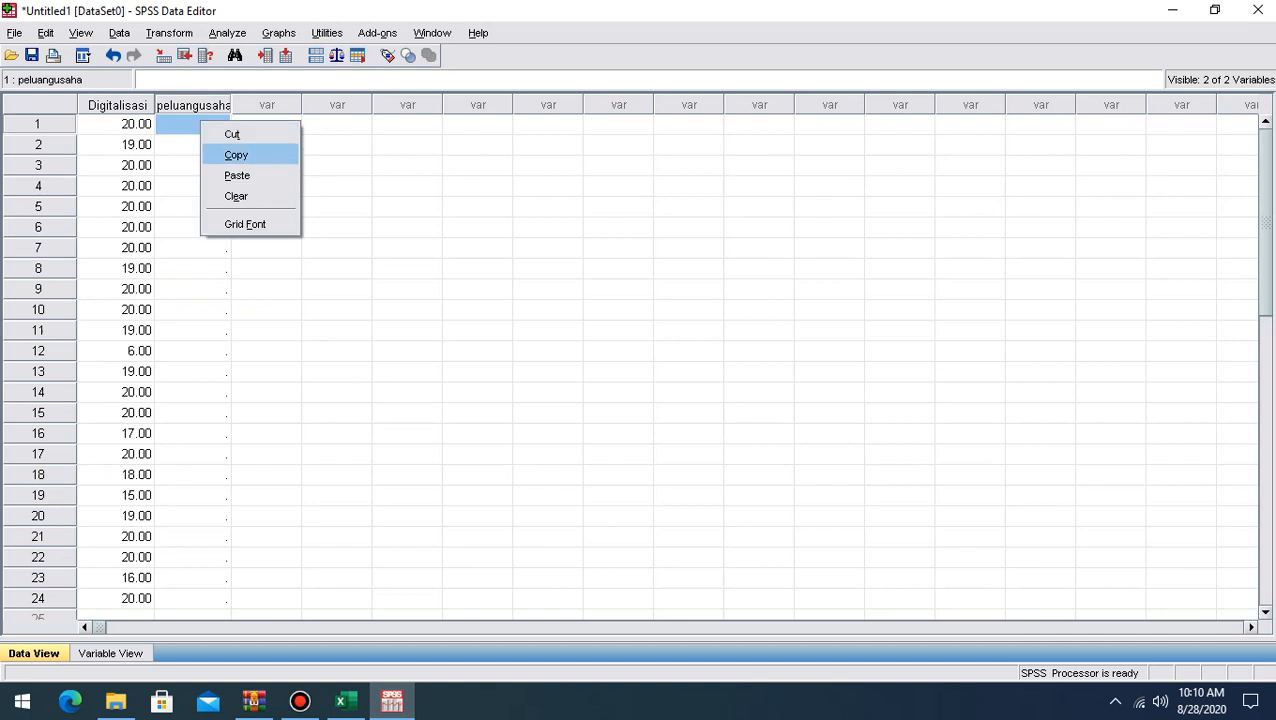
click(237, 175)
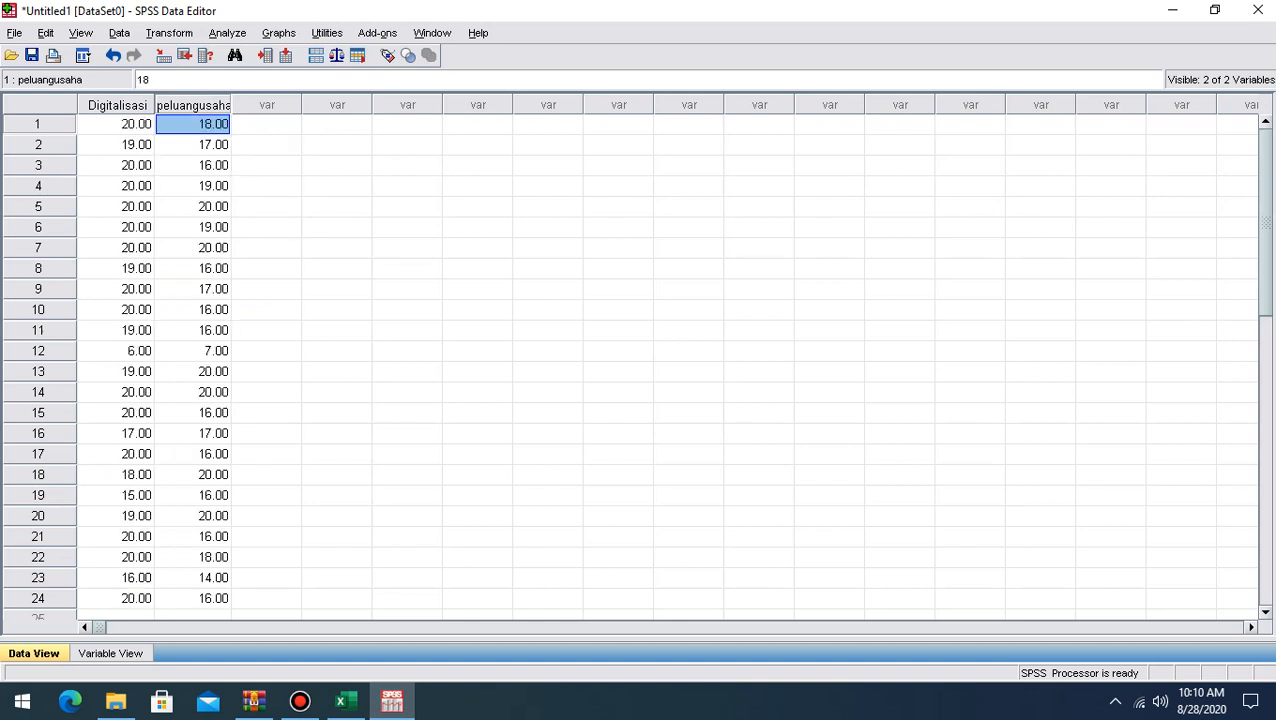
click(110, 653)
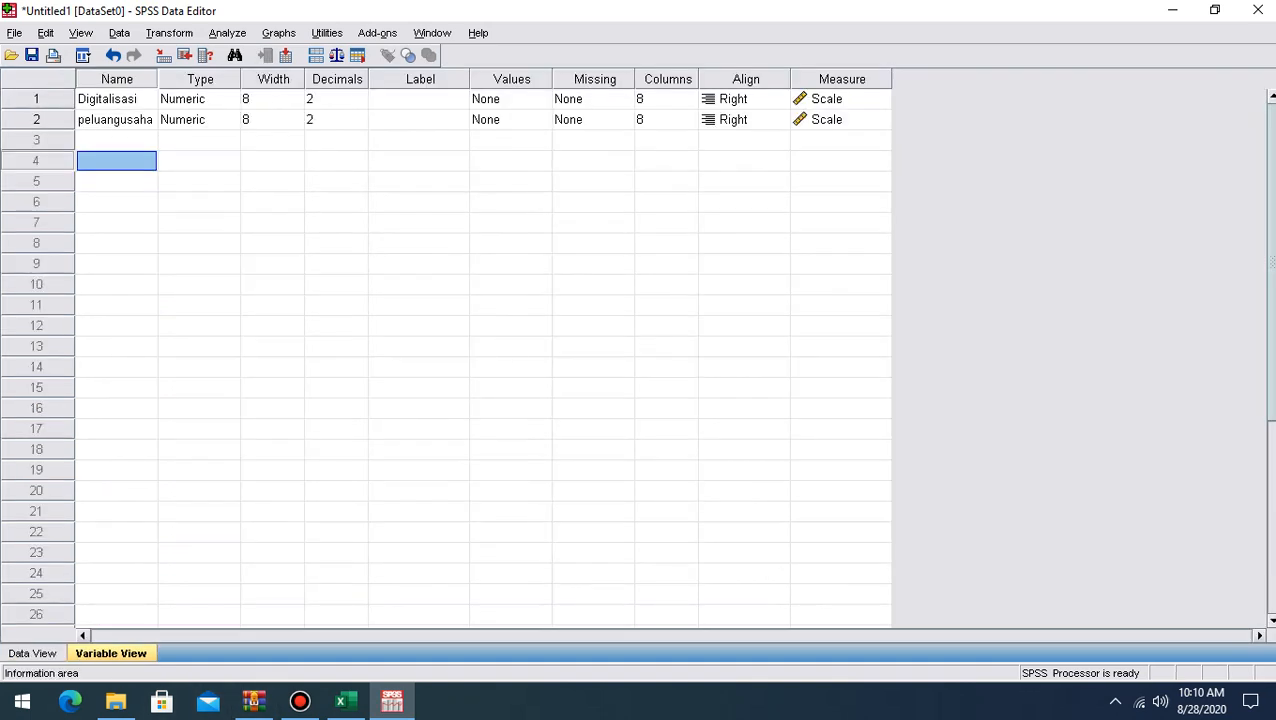
click(33, 653)
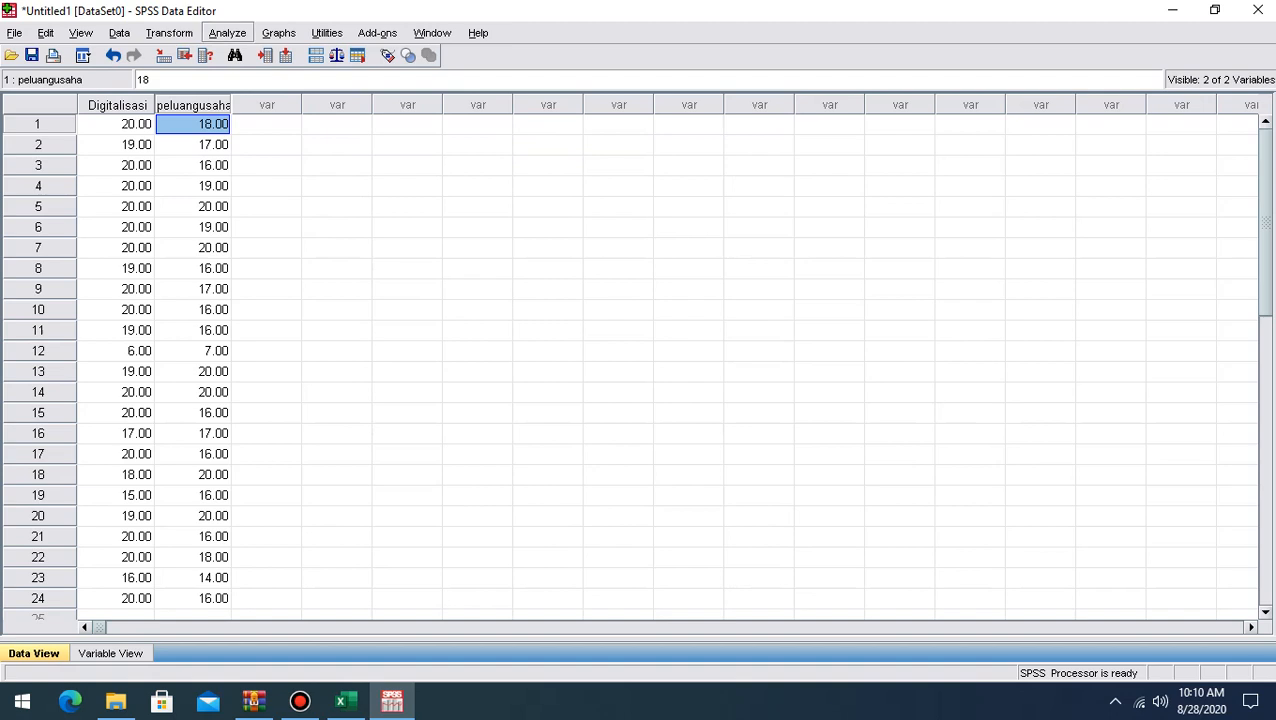
Step: Set up a linear regression with Digitalisasi as the independent variable and peluangusaha as the dependent variable
click(227, 33)
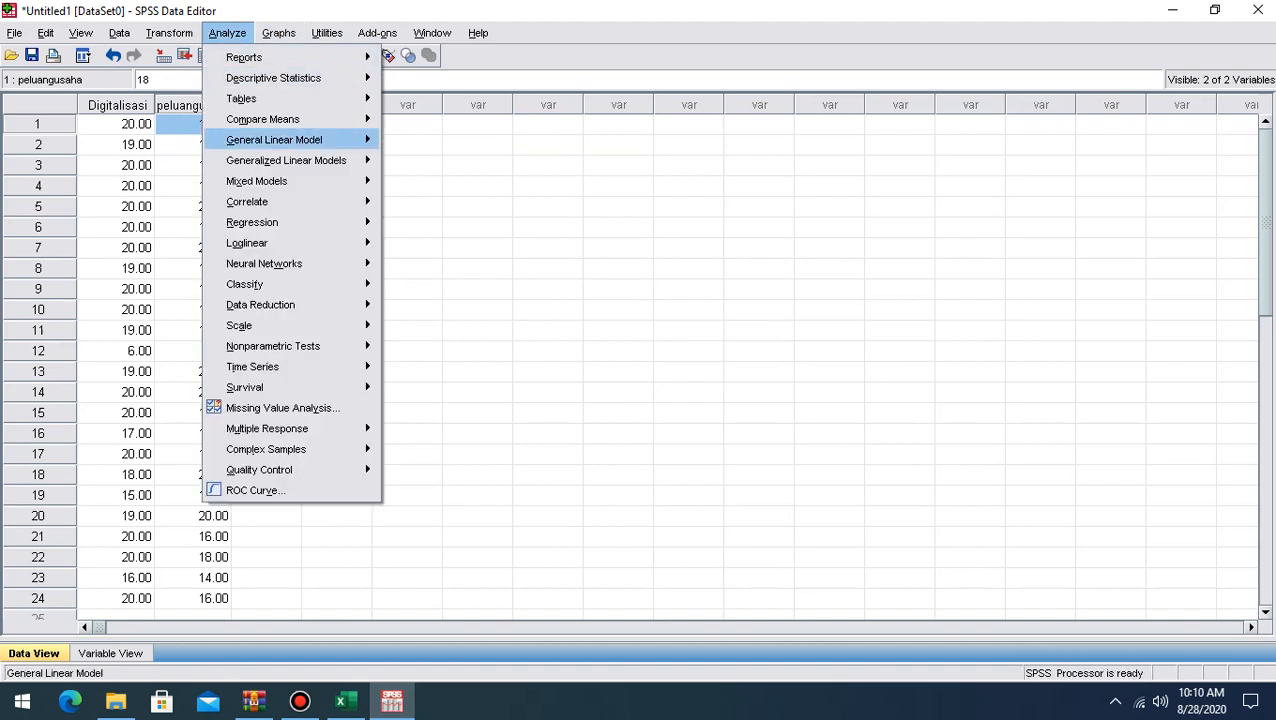
mouse_move(252, 222)
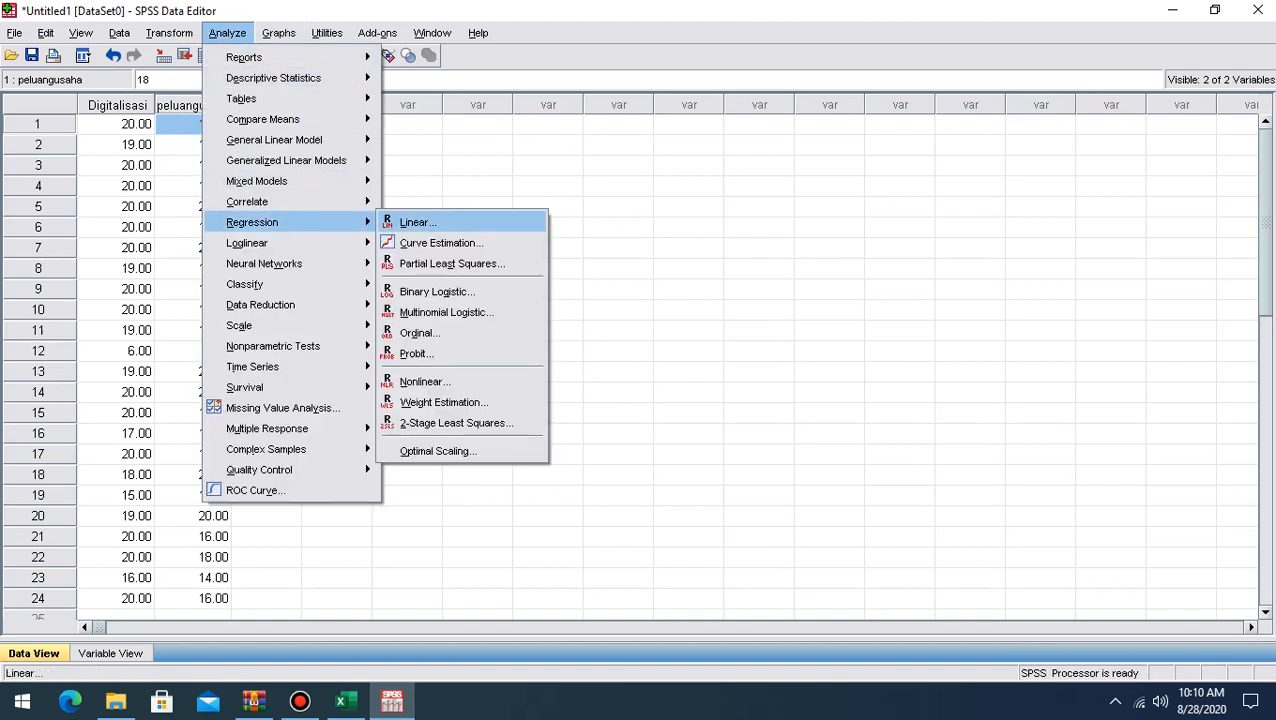
click(417, 222)
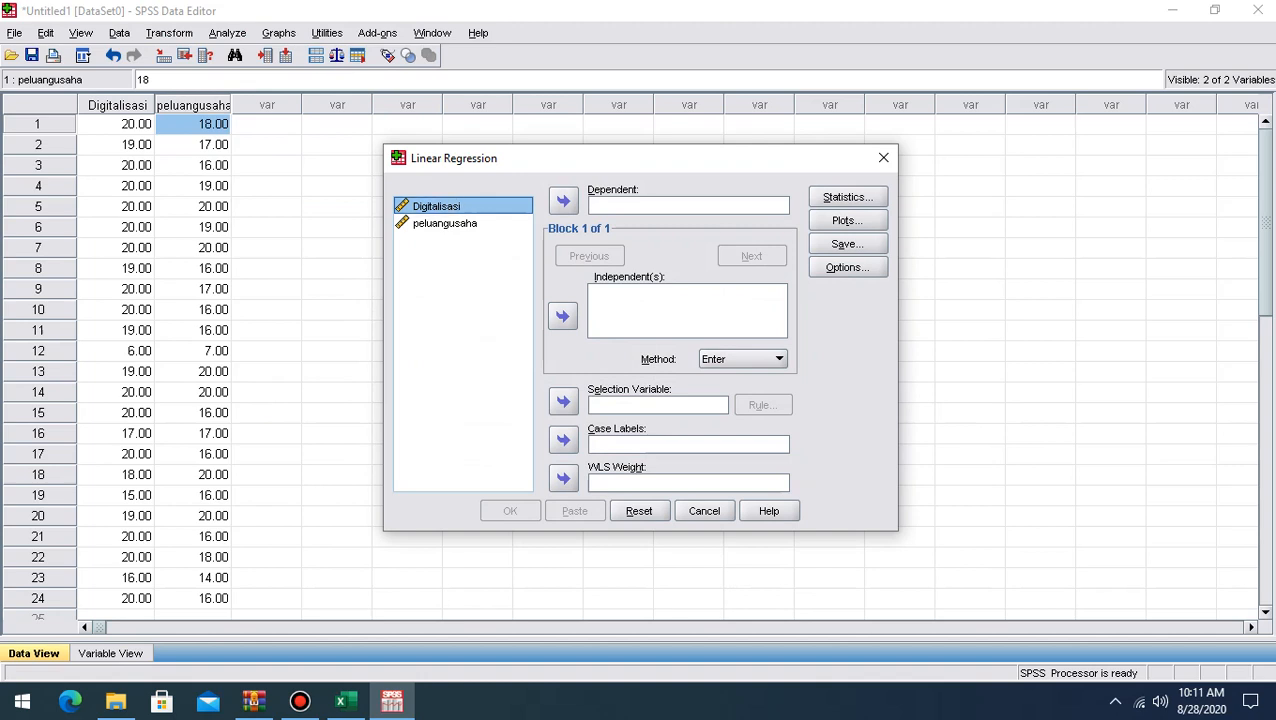
click(563, 316)
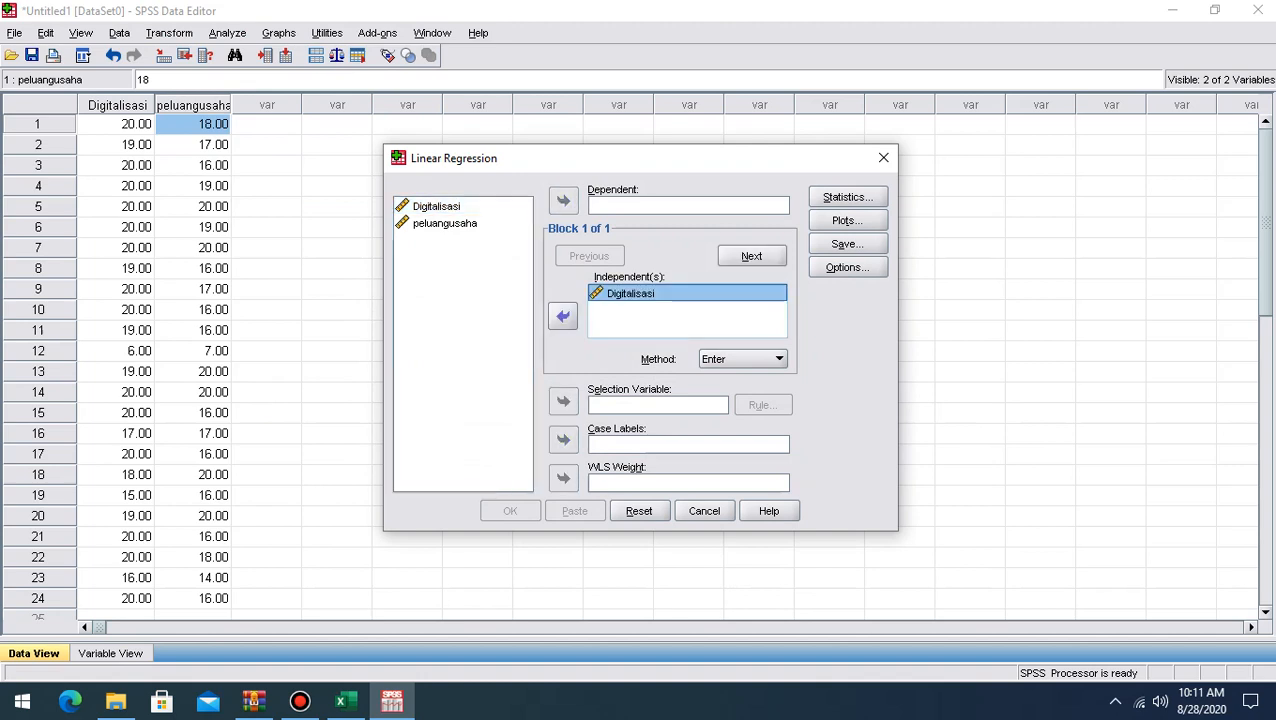
click(445, 223)
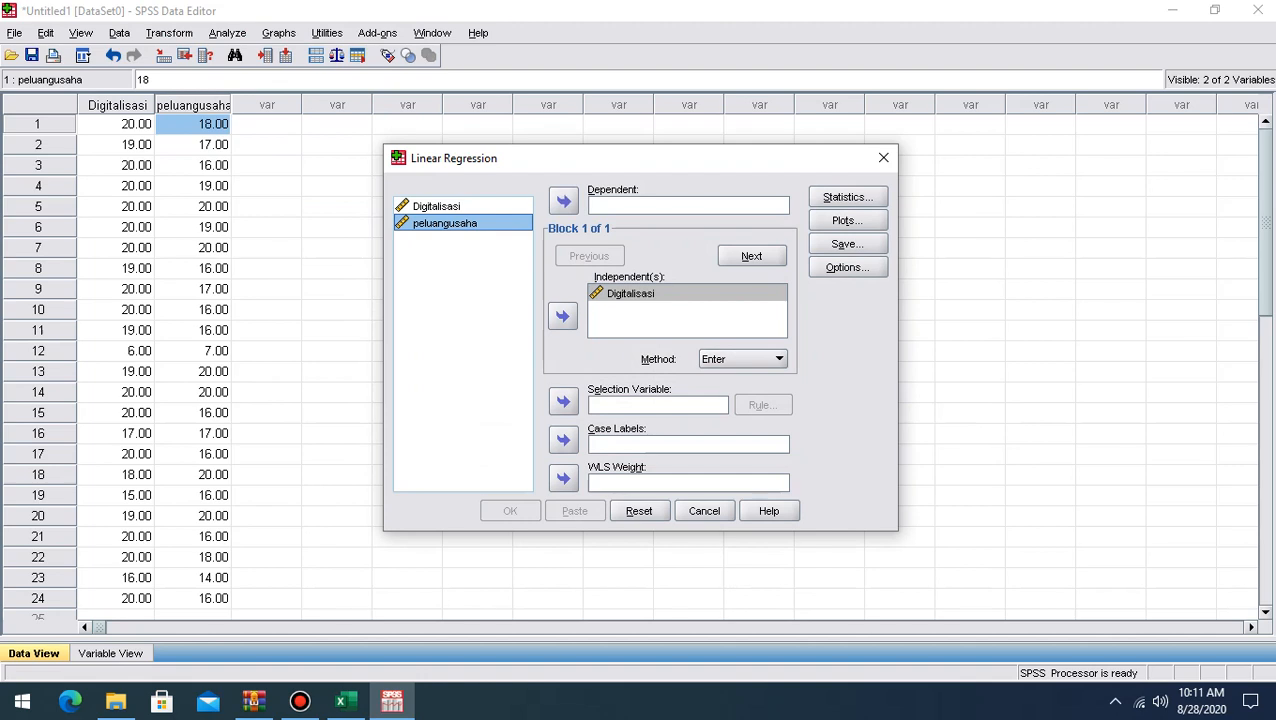
click(563, 201)
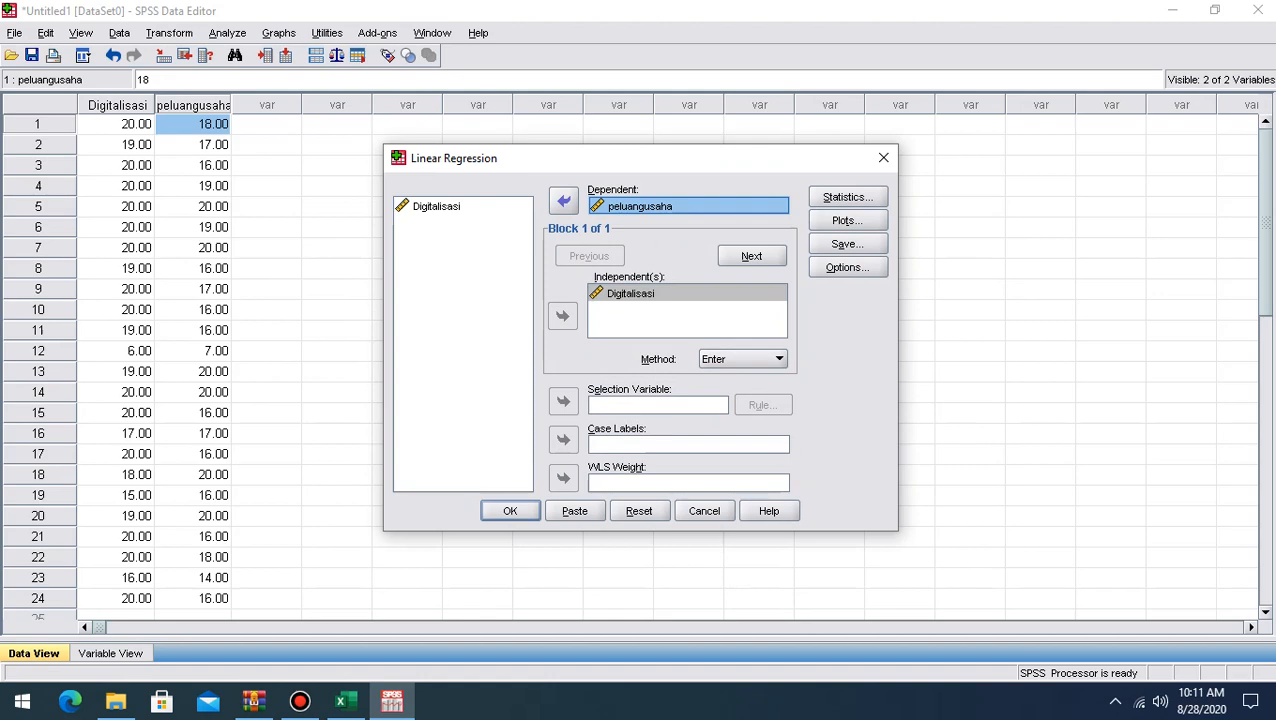
Step: Run the linear regression with unstandardized residuals saved as a new variable, and review the resulting output tables
click(847, 244)
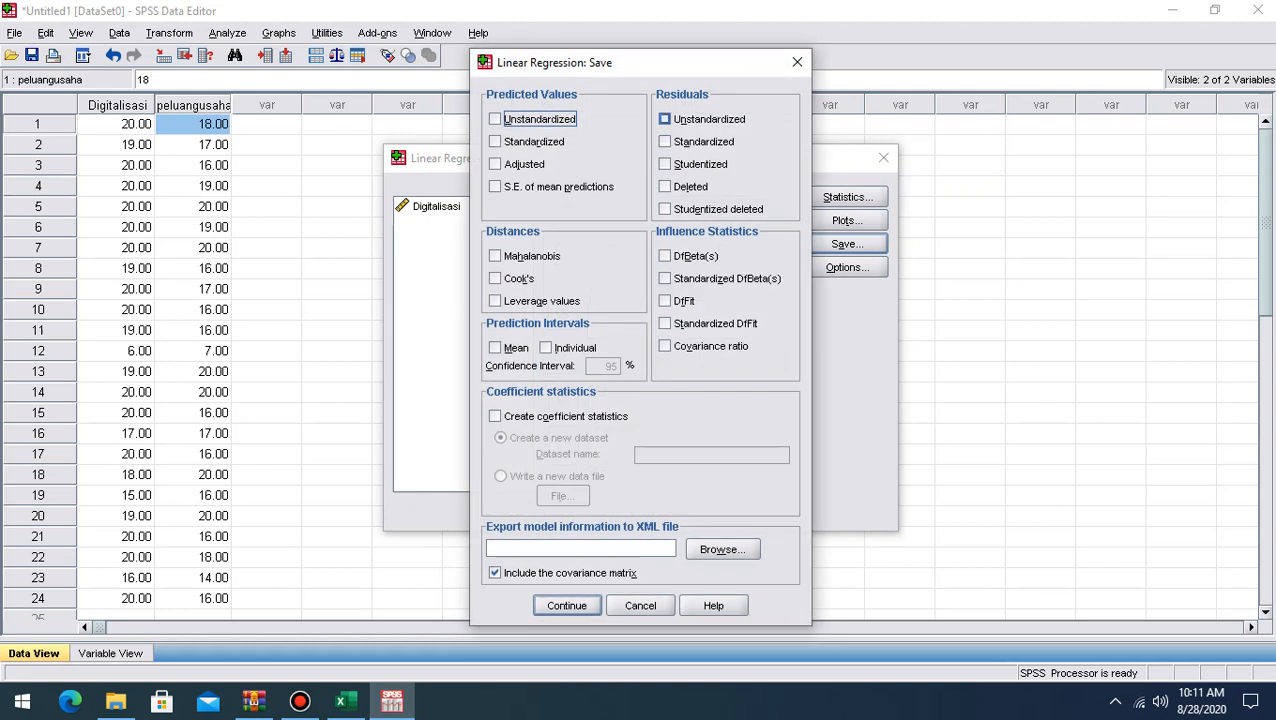
click(665, 119)
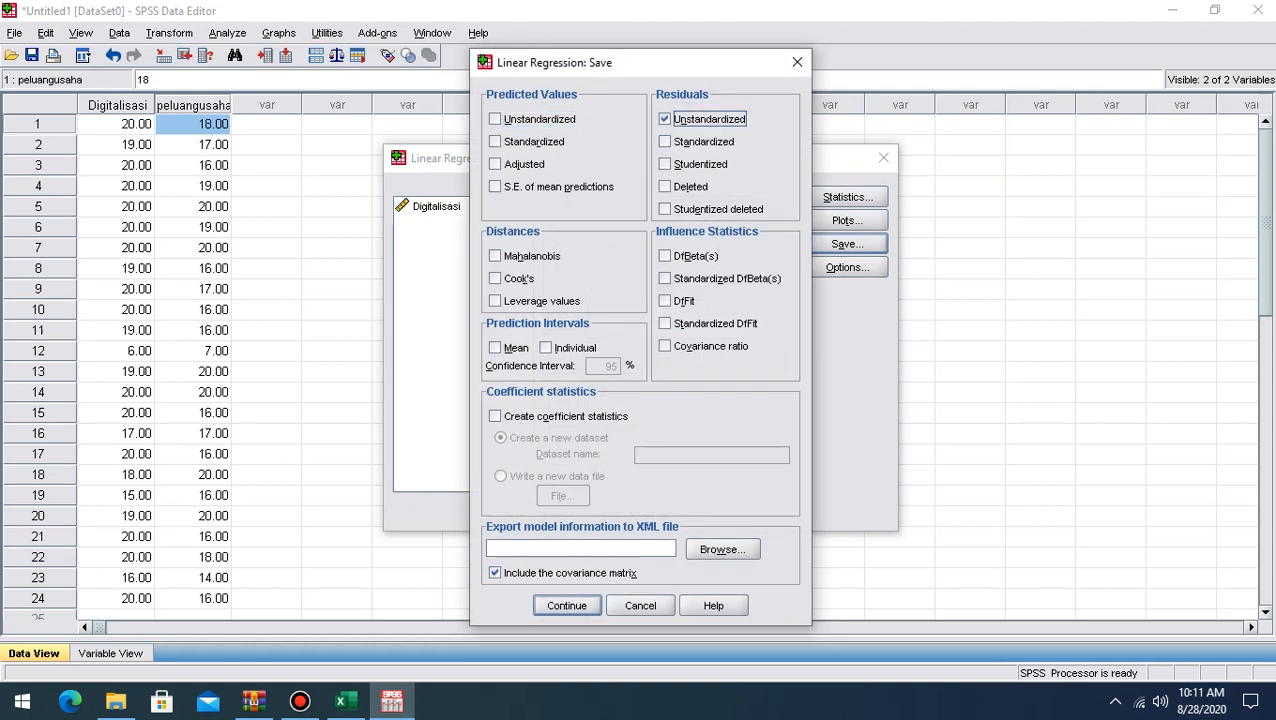
key(Return)
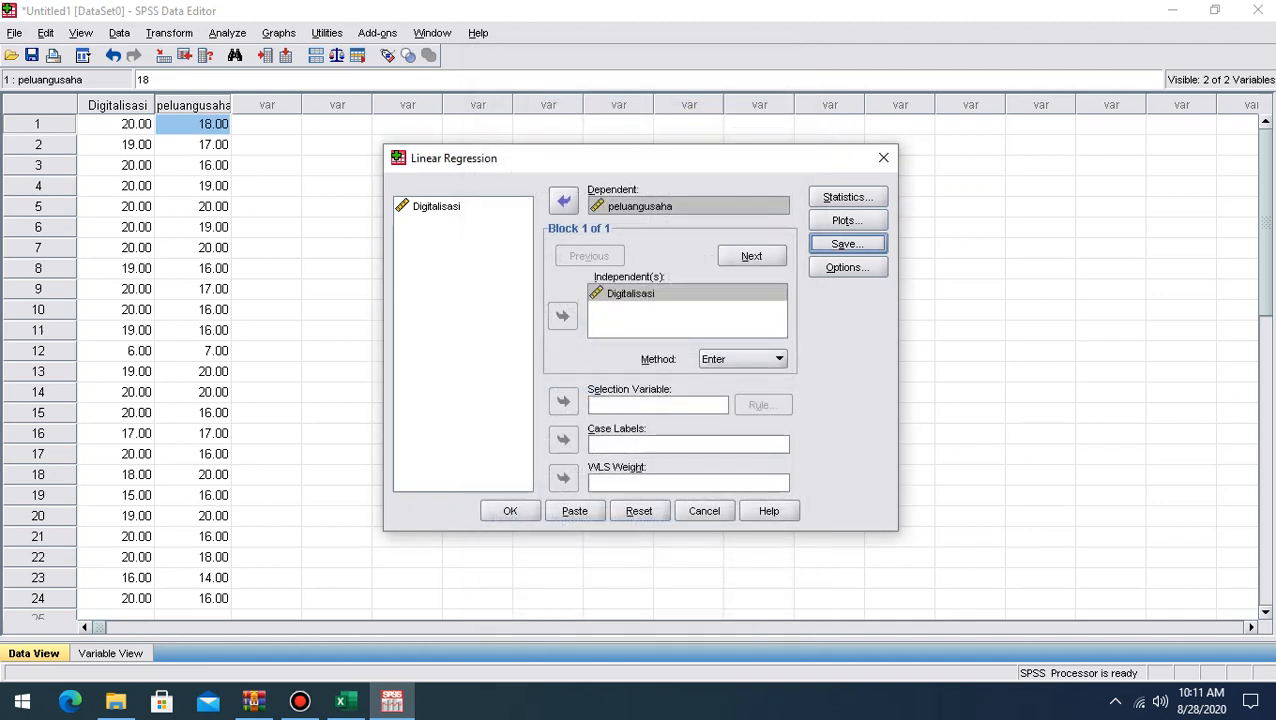
click(510, 511)
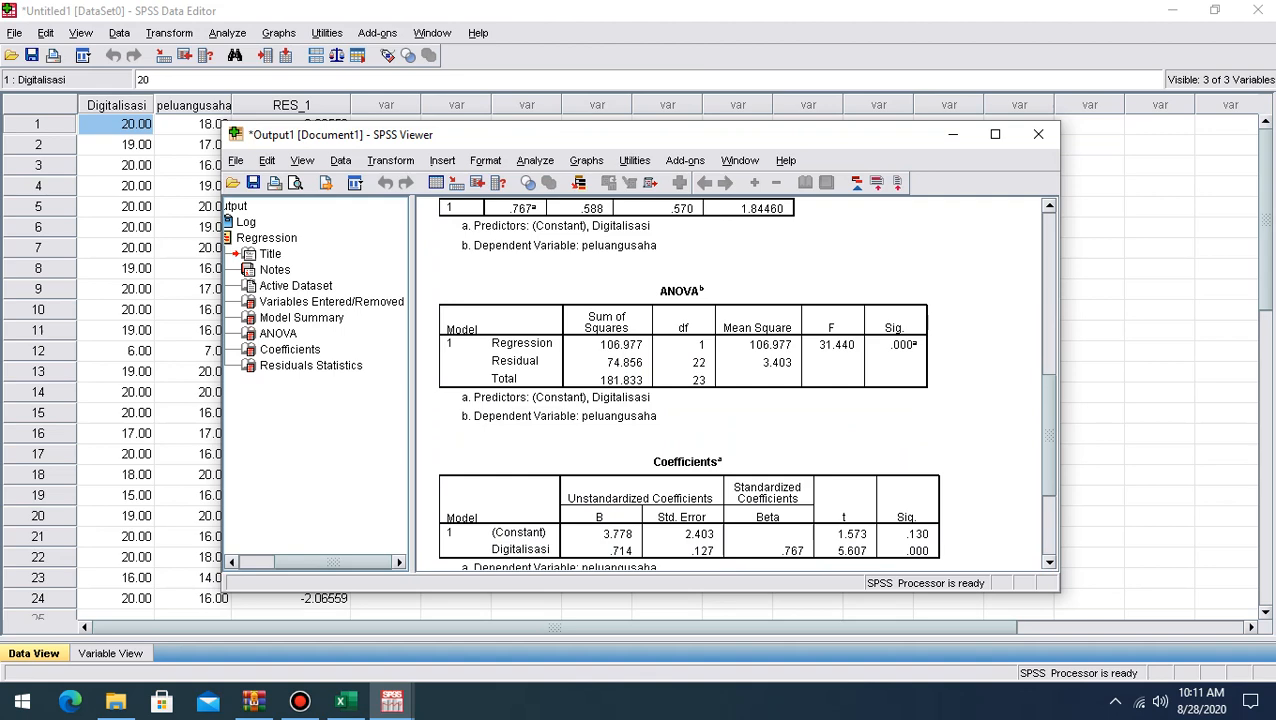
scroll(730, 385, down, 3)
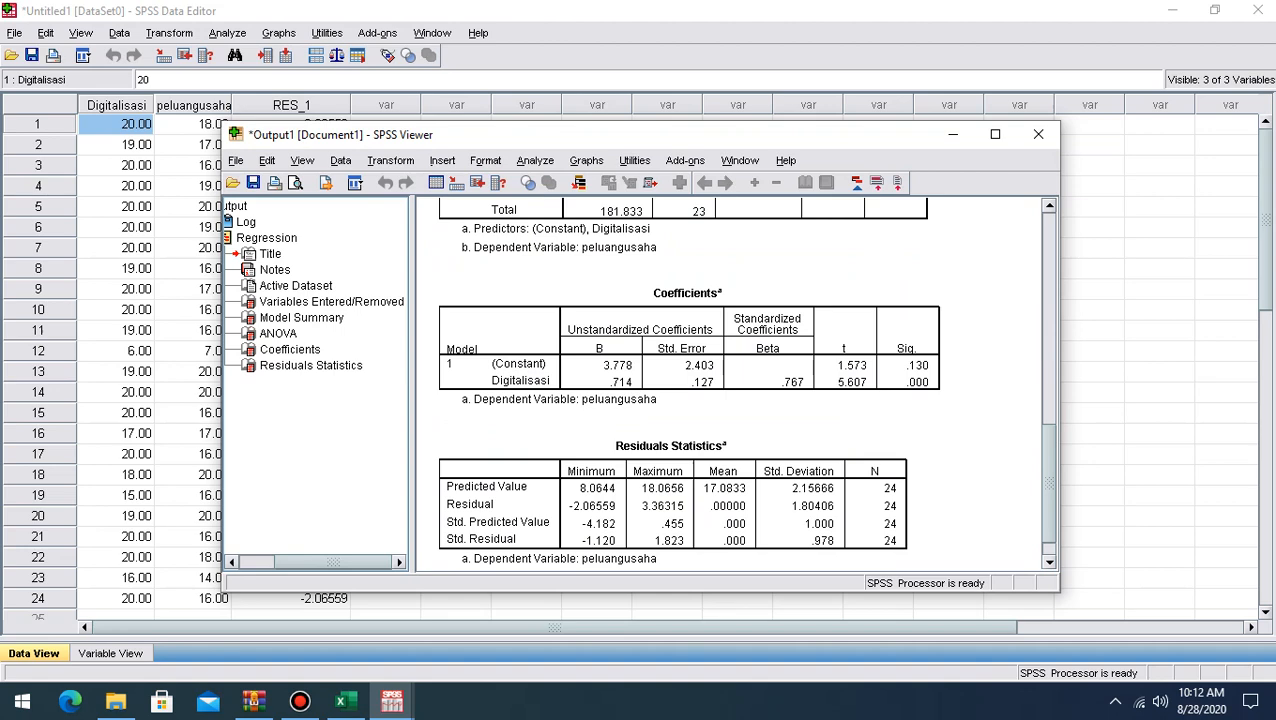
scroll(733, 380, down, 1)
scroll(733, 380, up, 7)
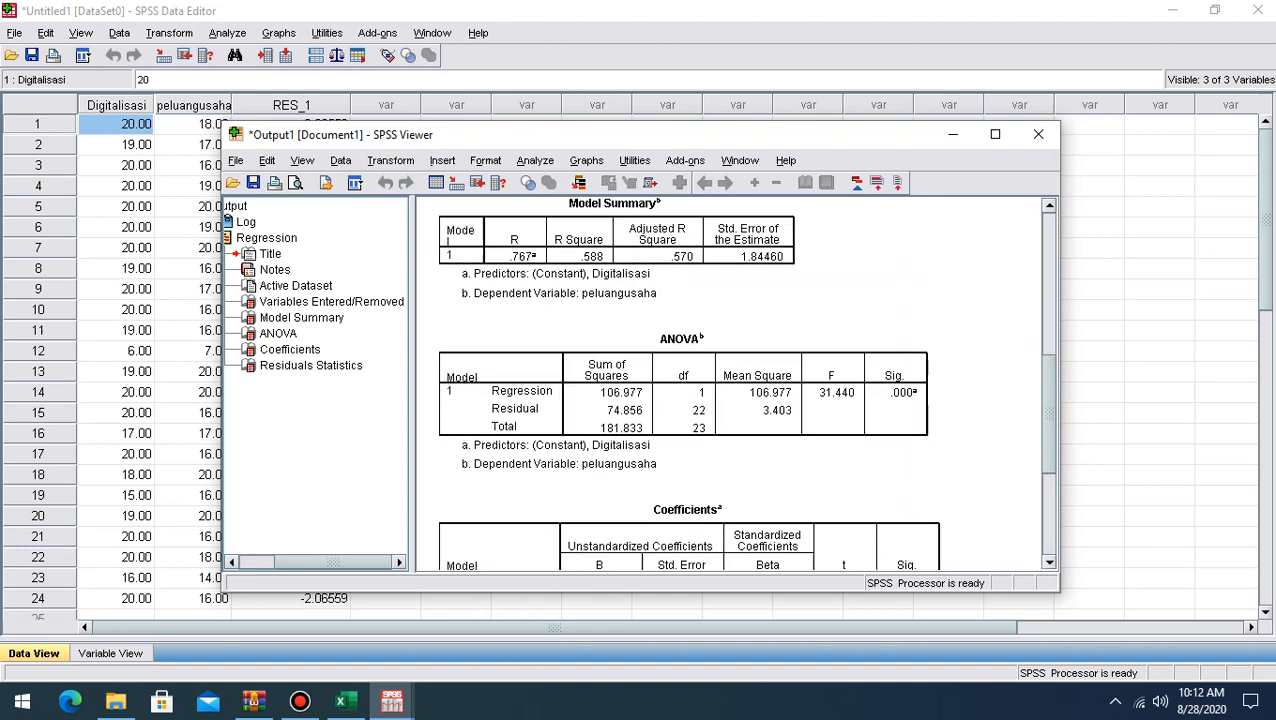
scroll(733, 380, up, 9)
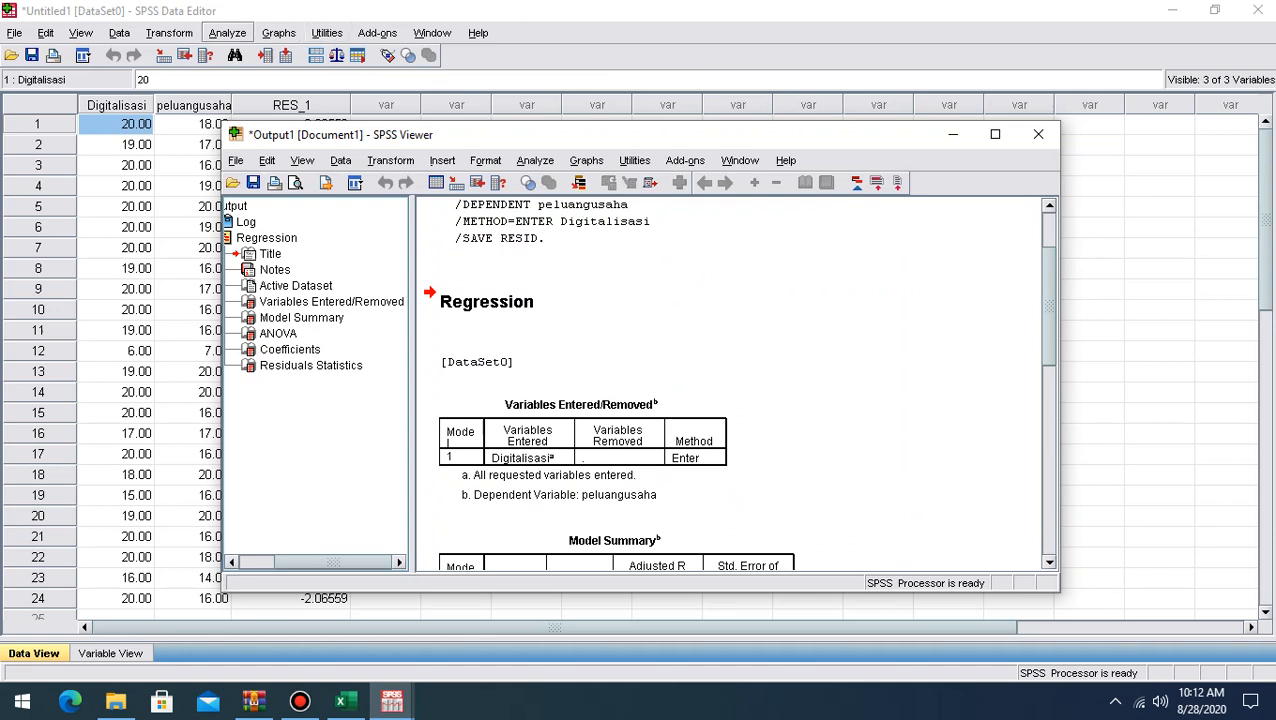
Step: Run a one-sample Kolmogorov-Smirnov test on the Unstandardized Residual variable against the normal distribution, and review its output
click(227, 33)
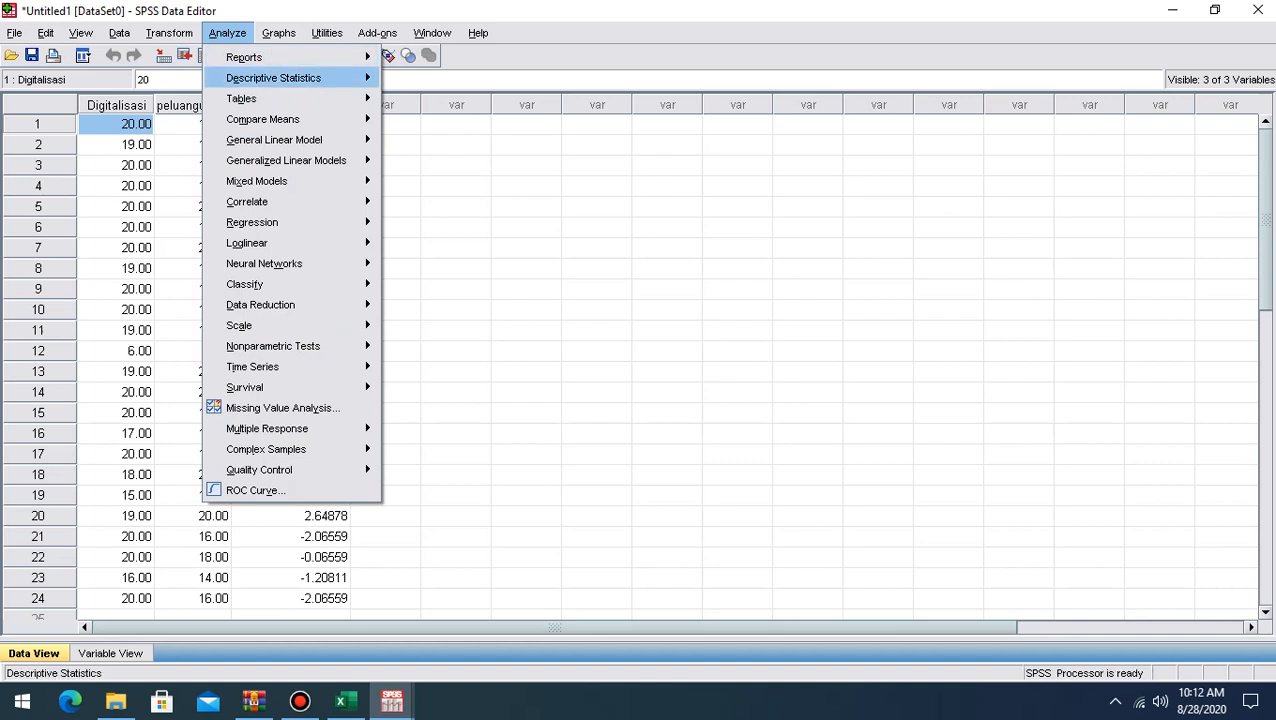
mouse_move(273, 346)
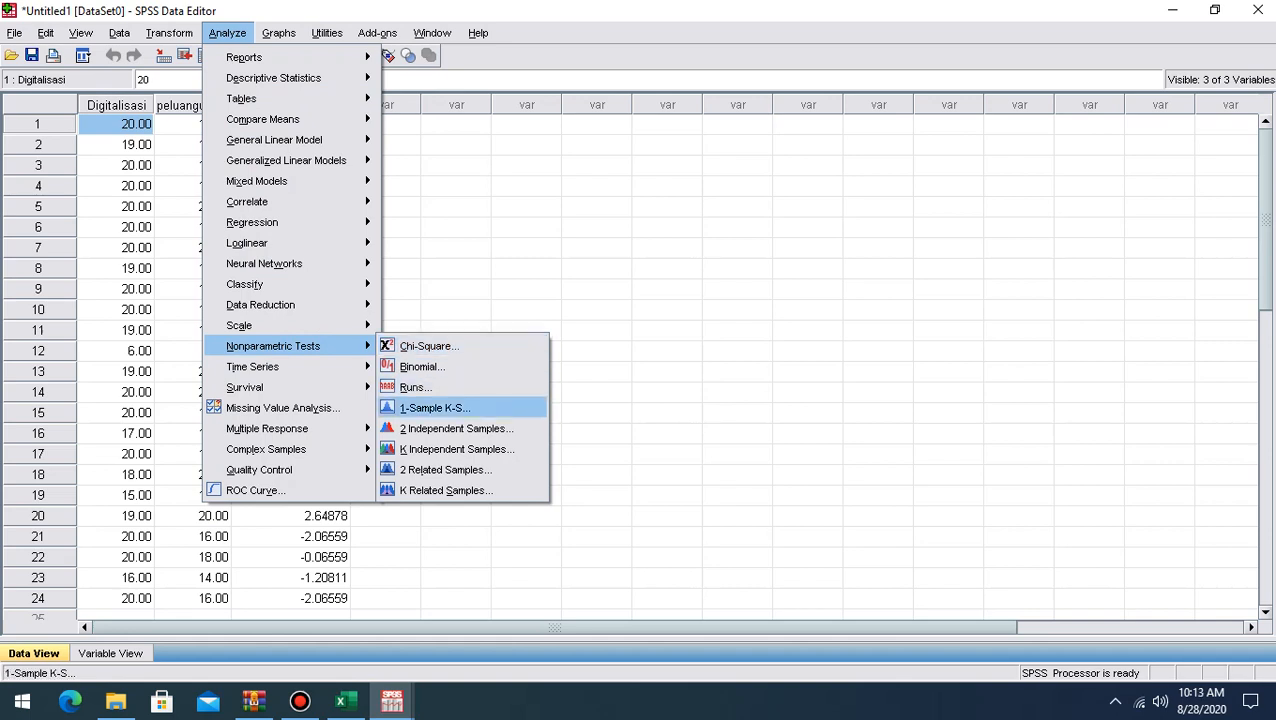
click(434, 408)
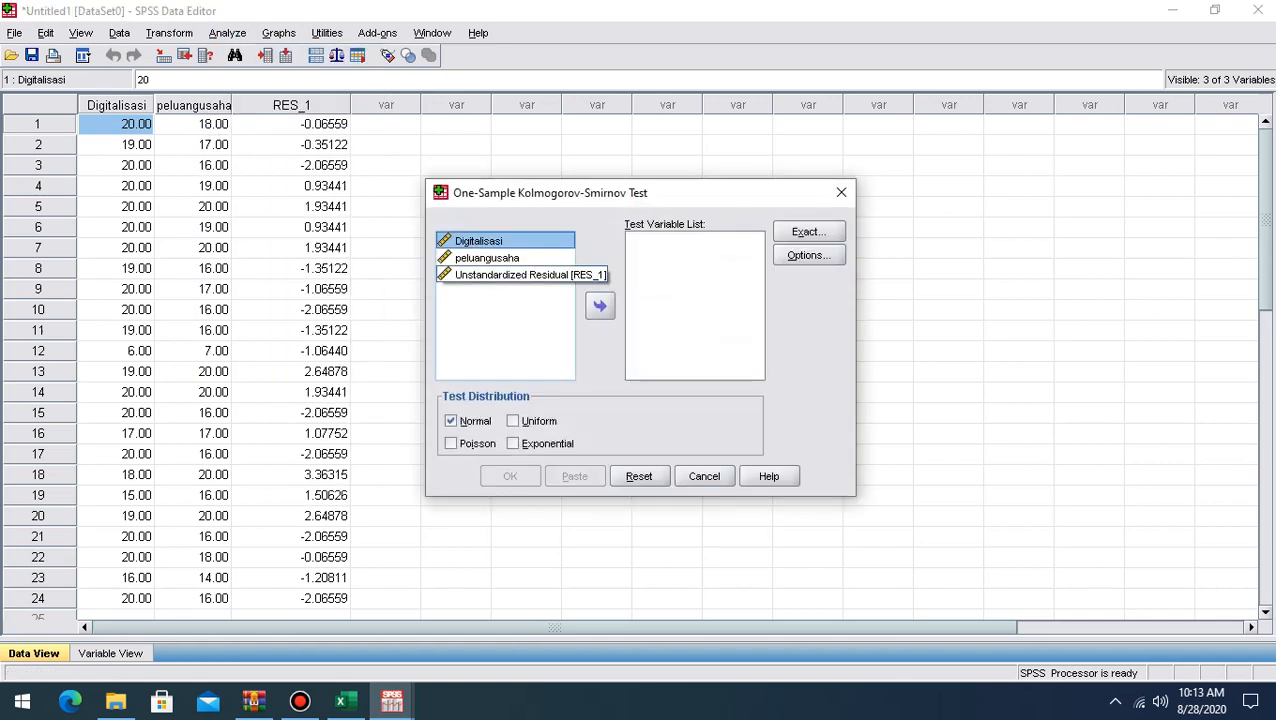
click(505, 274)
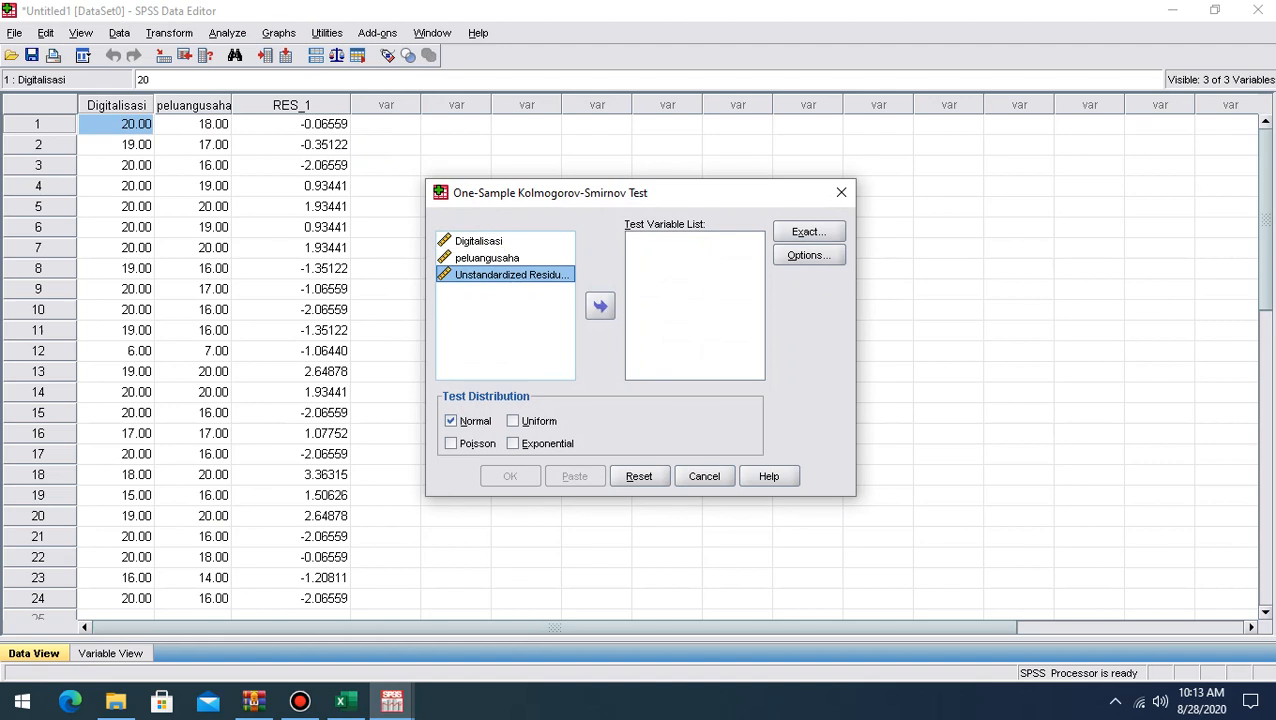
click(600, 306)
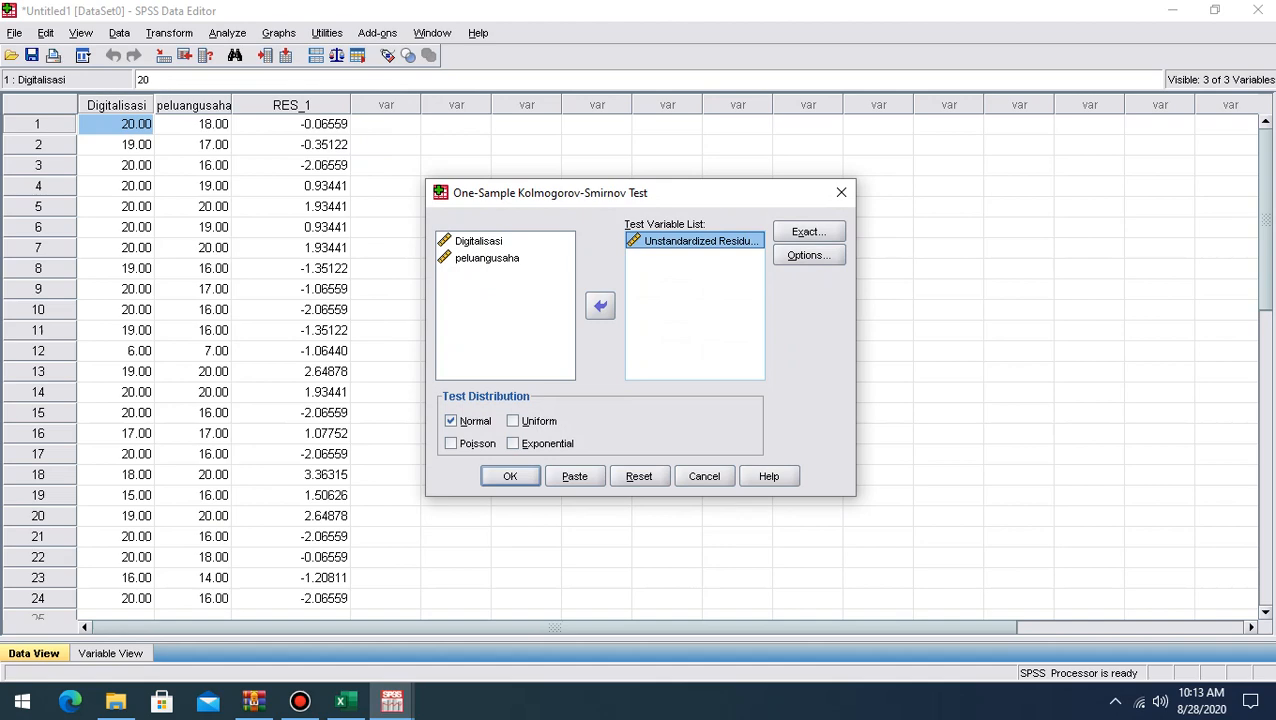
key(Return)
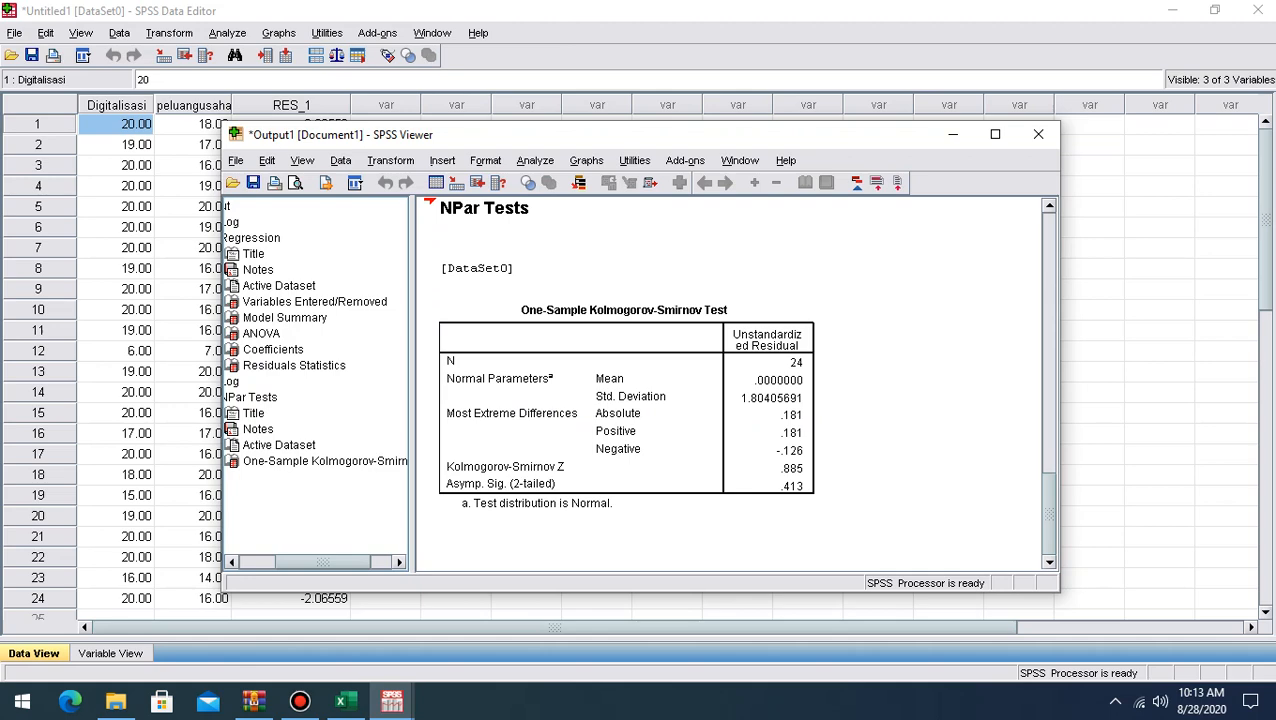
scroll(730, 385, up, 3)
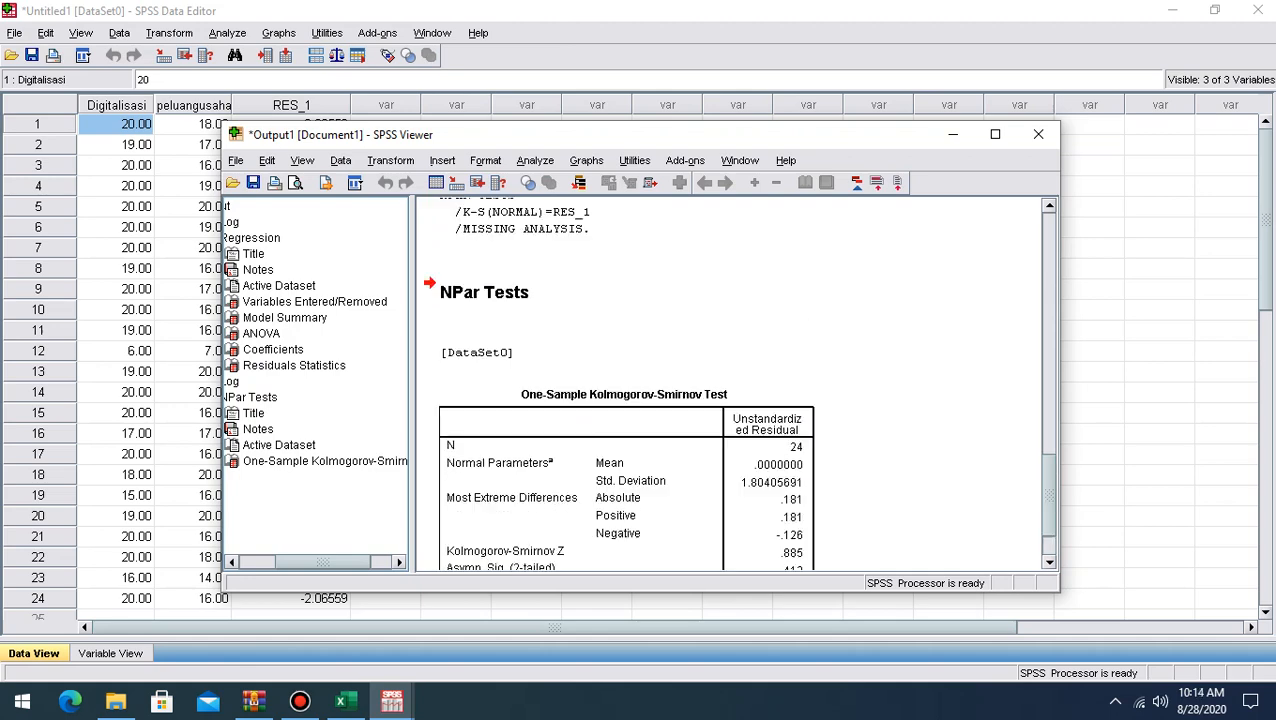
scroll(730, 385, up, 6)
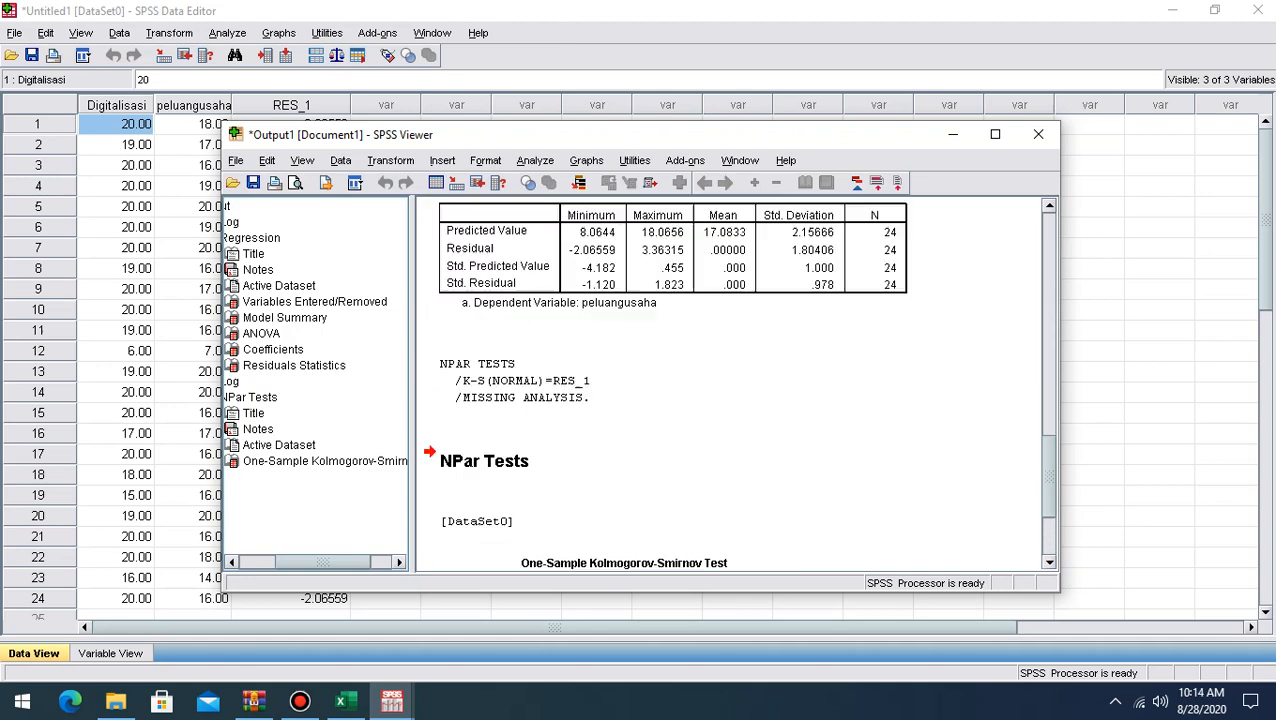
scroll(730, 385, down, 8)
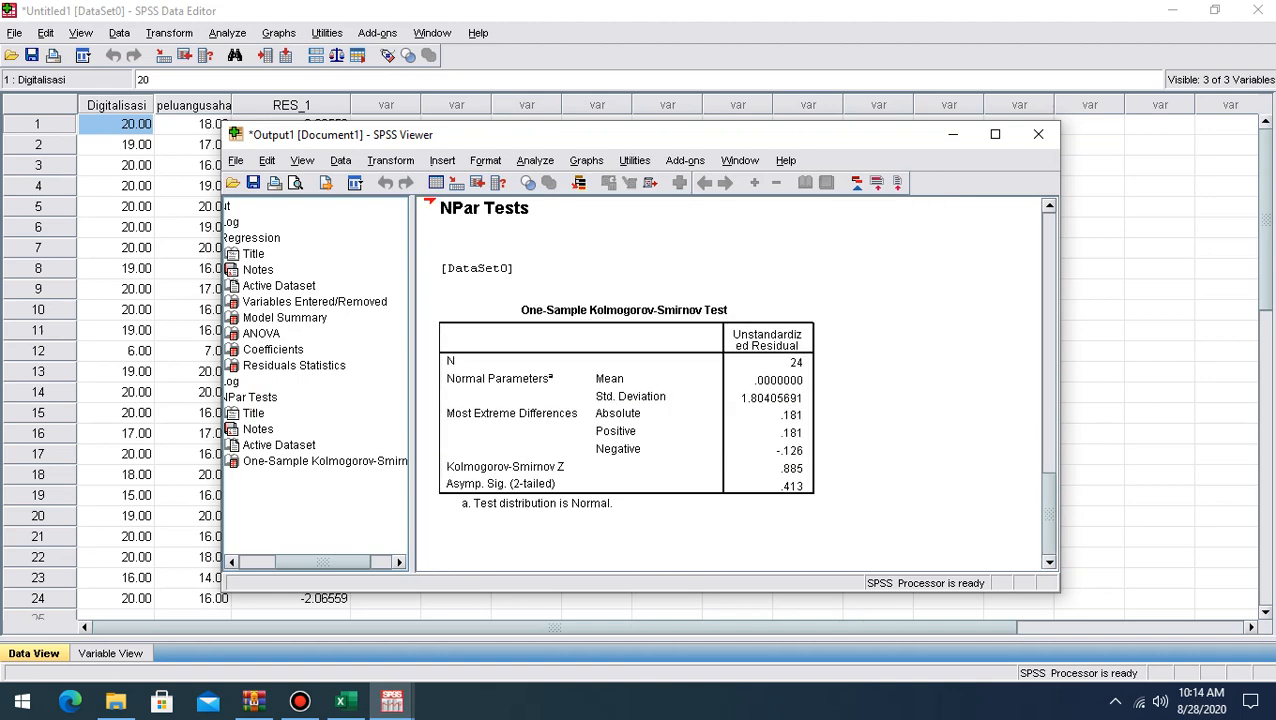